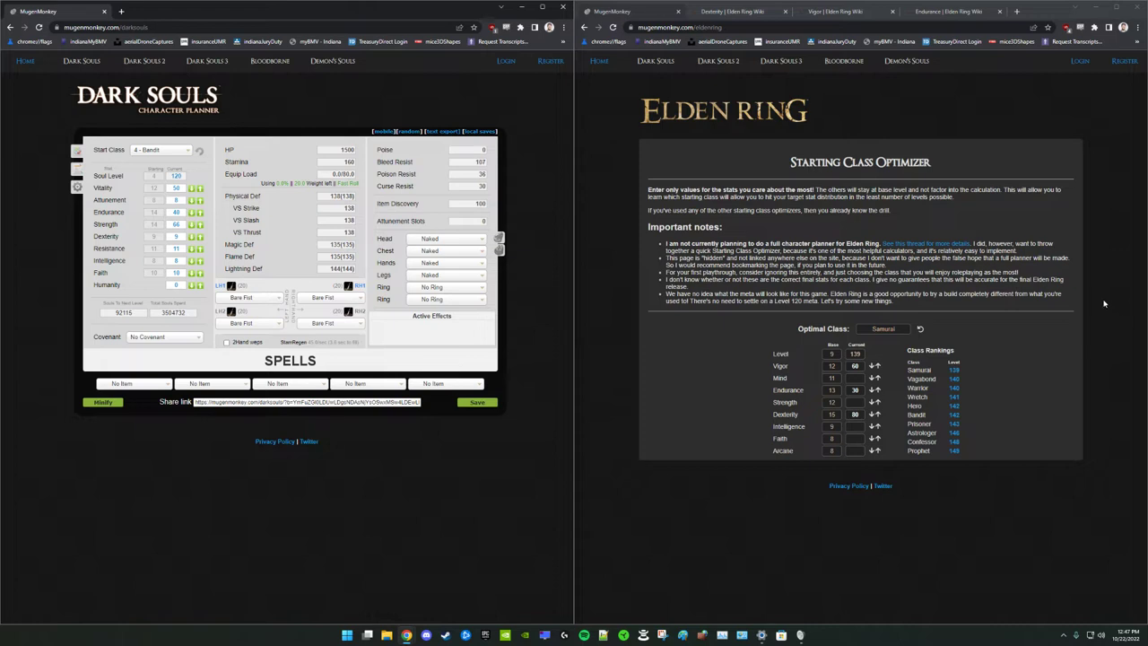
click(1120, 301)
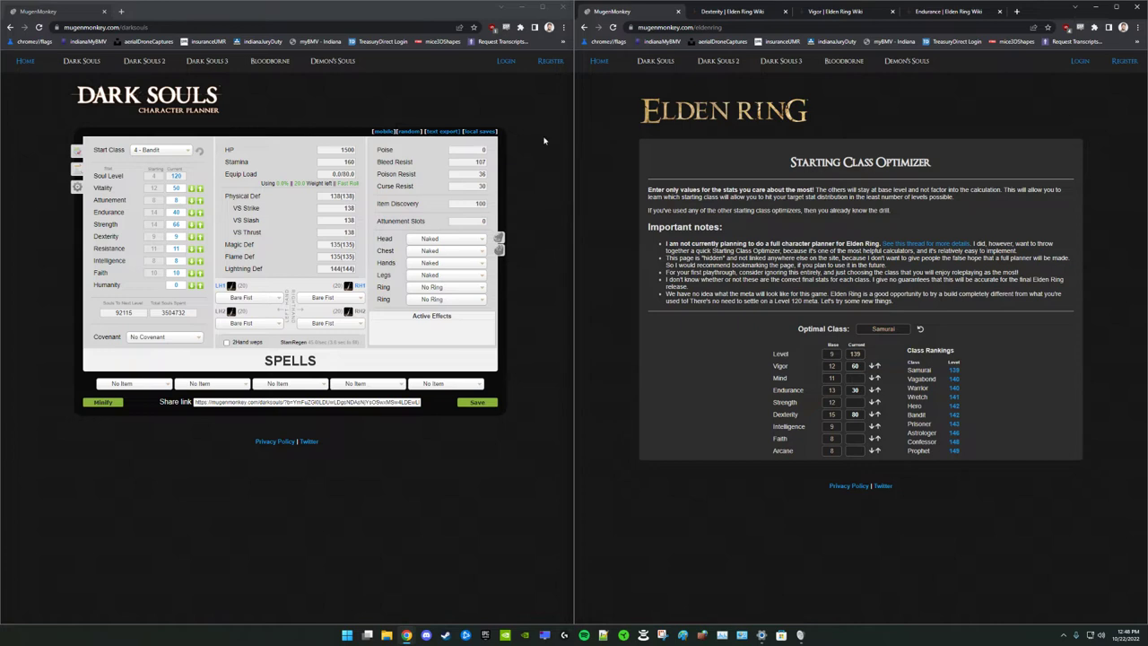
click(544, 140)
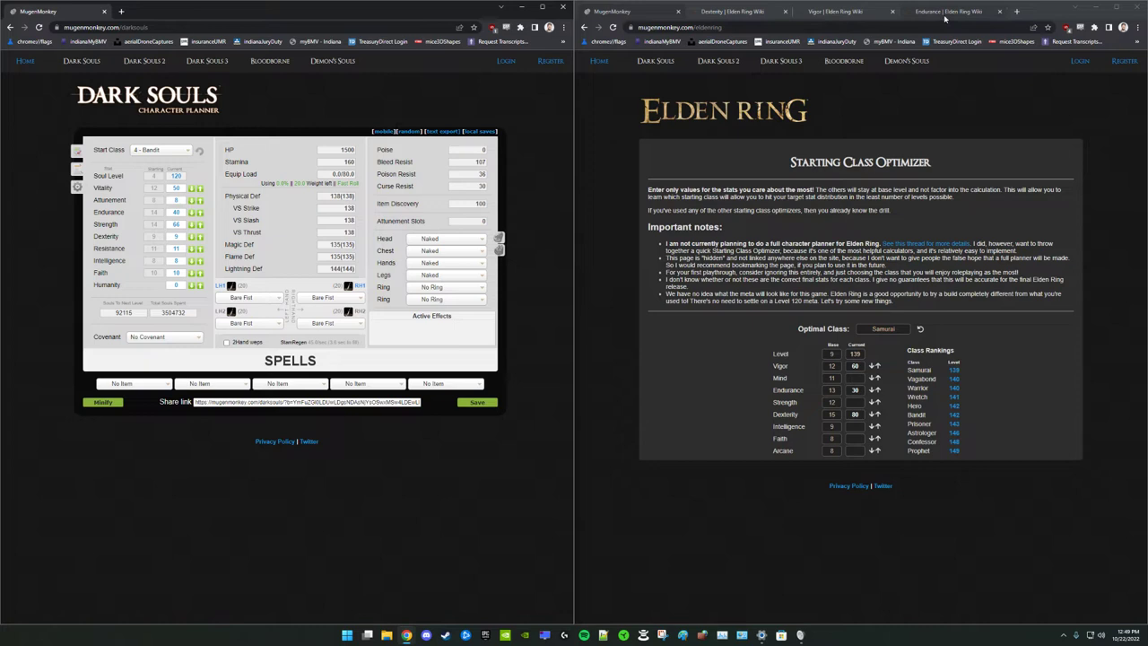
Open the Vigor wiki page and examine the HP increase per level in its progression table up to level 40
click(841, 12)
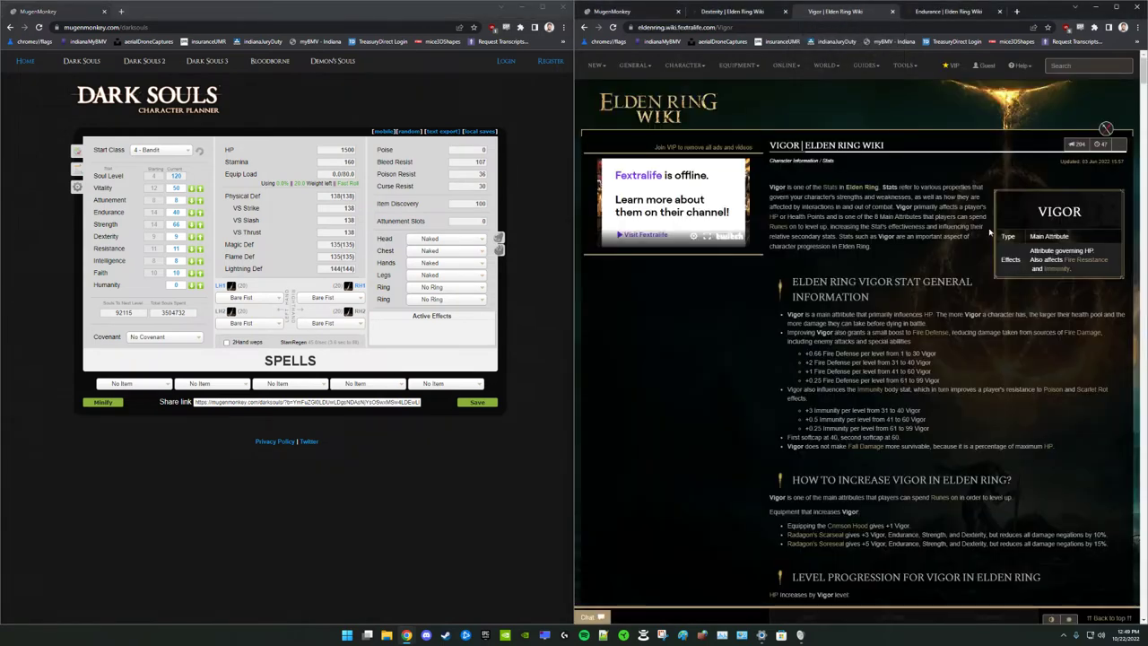
scroll(983, 352, down, 10)
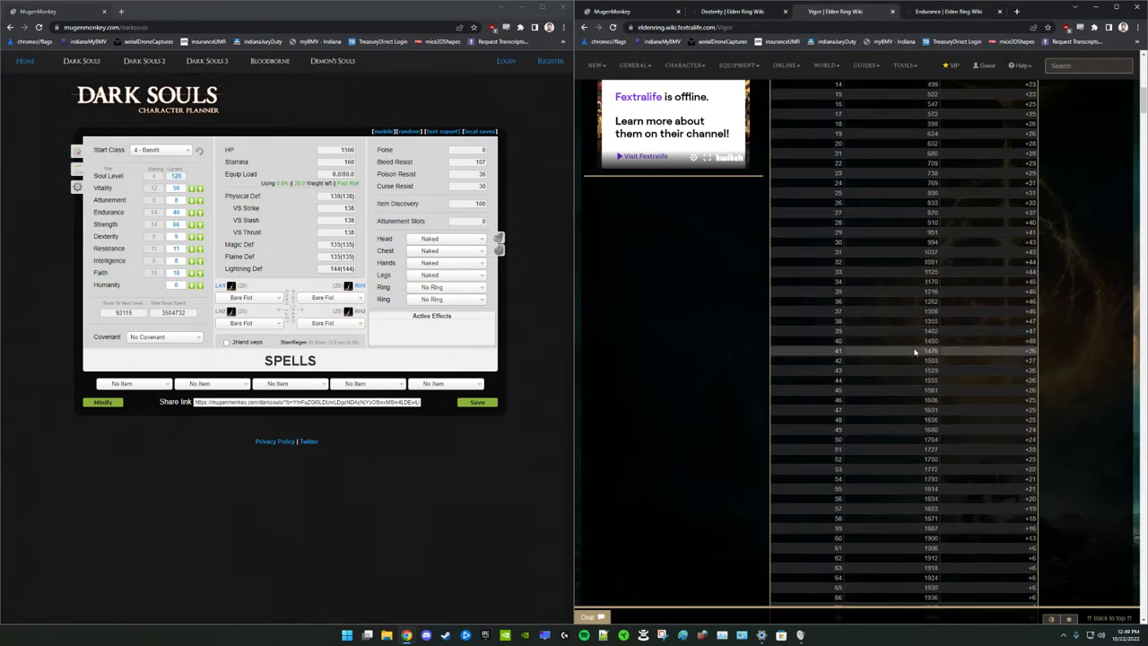
drag(925, 341, 1040, 340)
click(1041, 340)
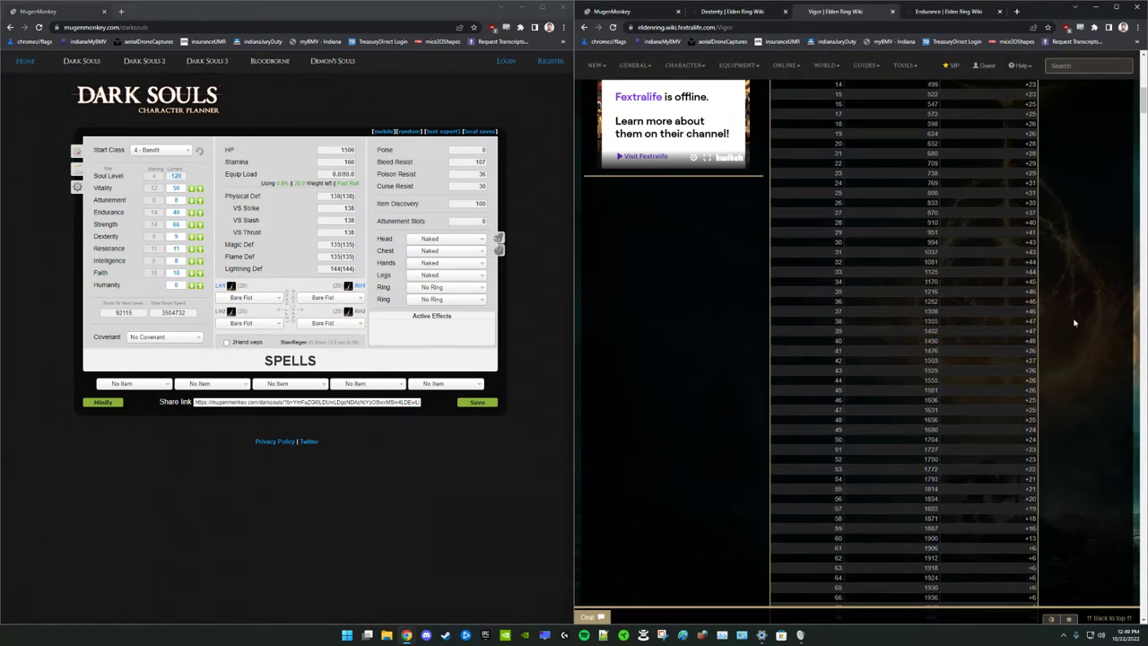
scroll(997, 321, up, 3)
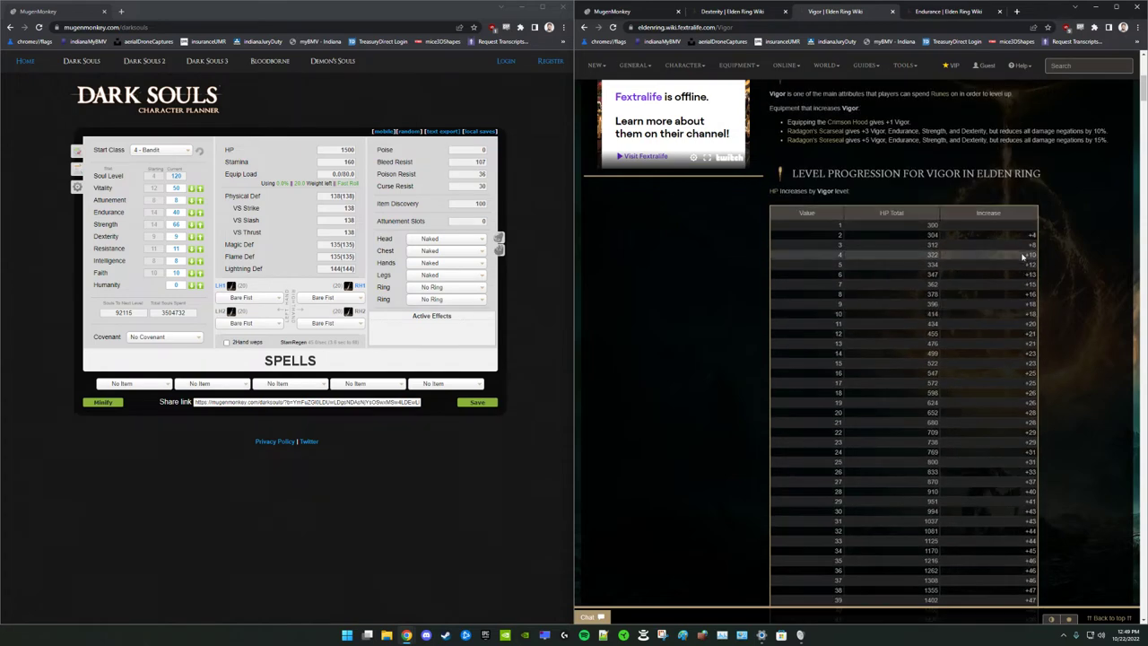
drag(1011, 333, 1031, 413)
scroll(1041, 413, down, 3)
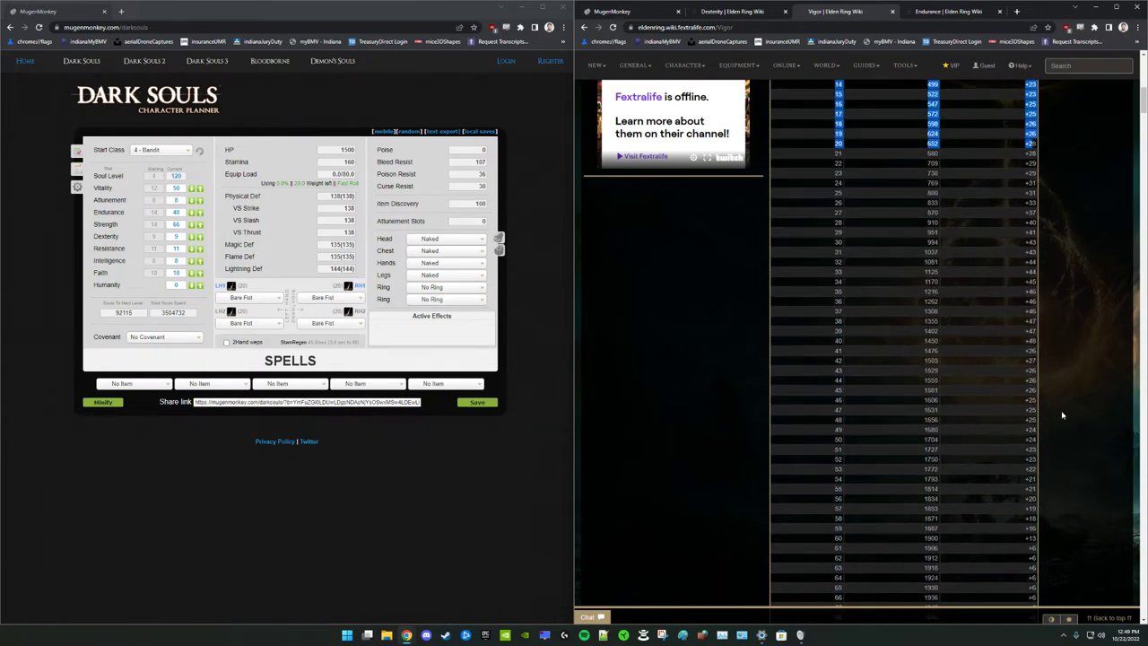
drag(1019, 202, 1068, 312)
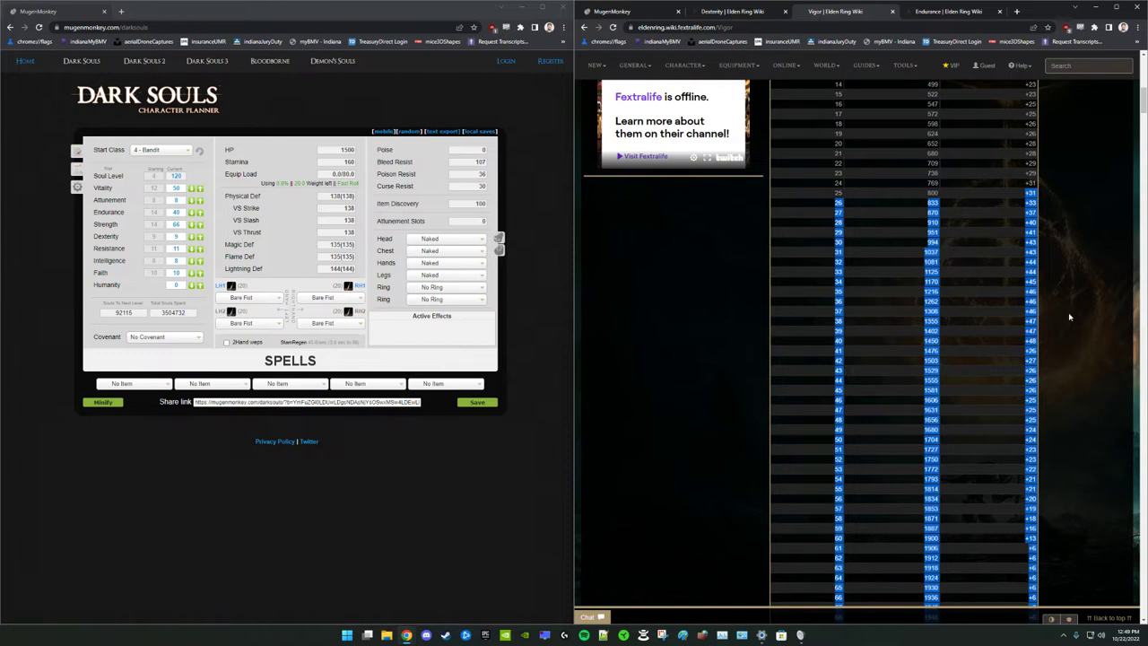
click(1042, 332)
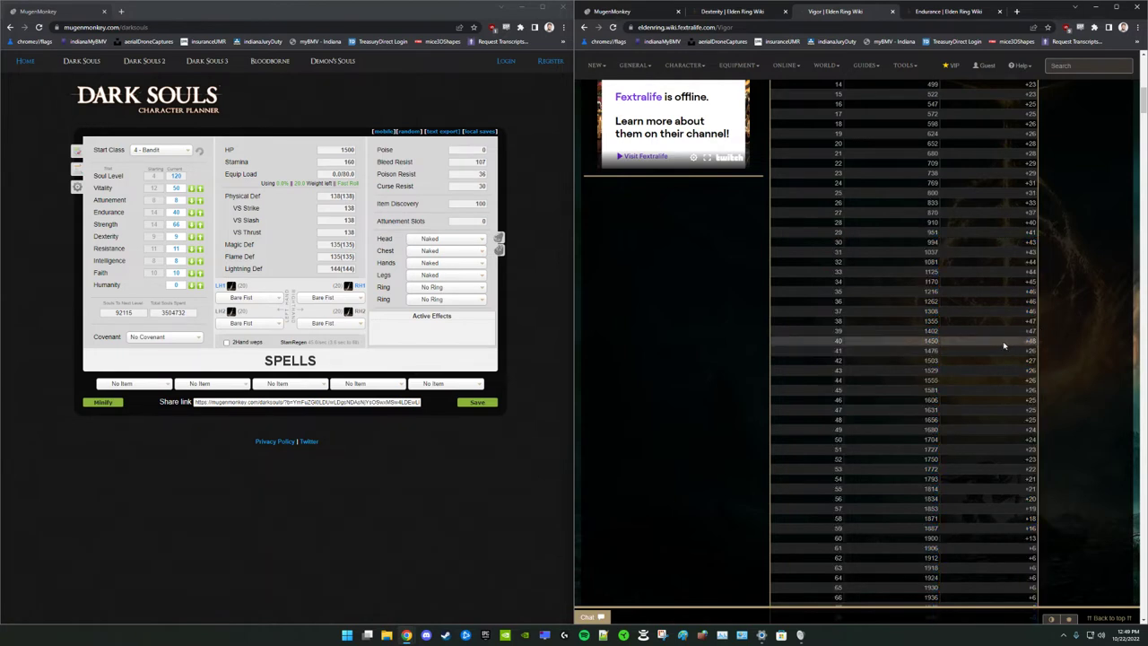
double_click(838, 341)
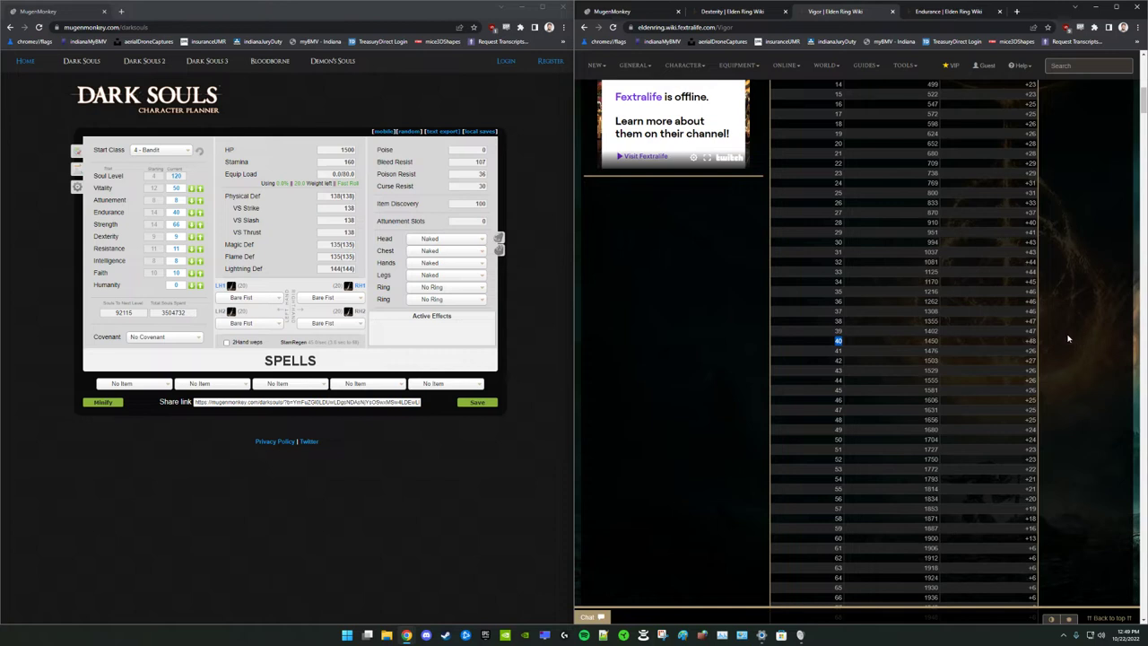
Check the HP increases in the Vigor table from level 50 up to the levels just below 60
scroll(1067, 350, down, 3)
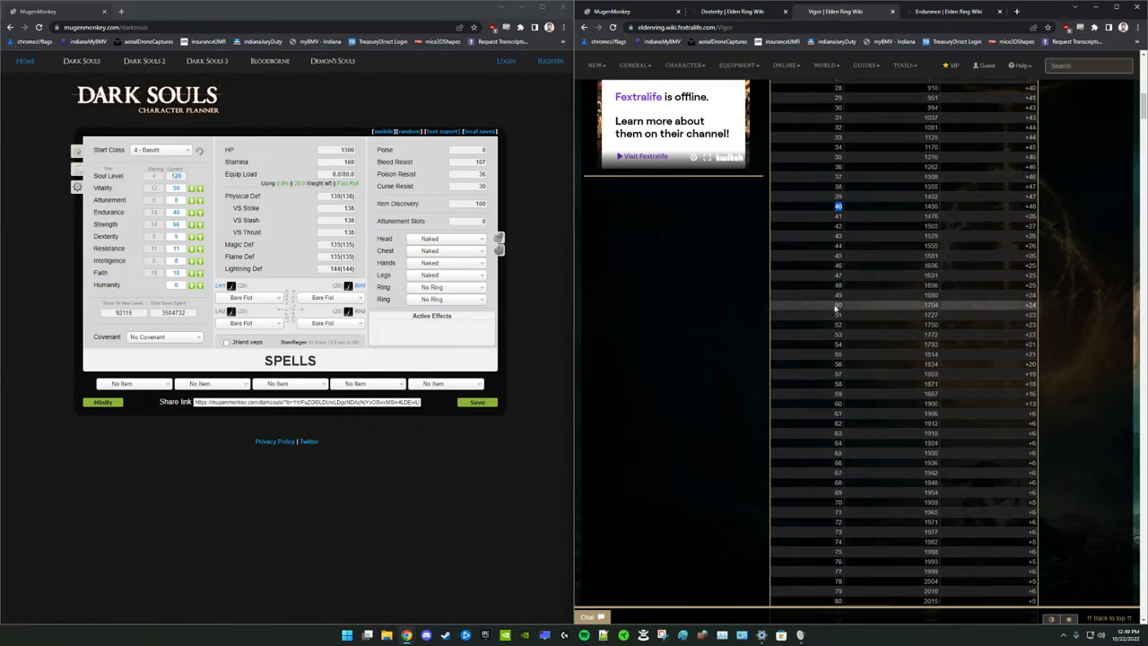
click(1023, 308)
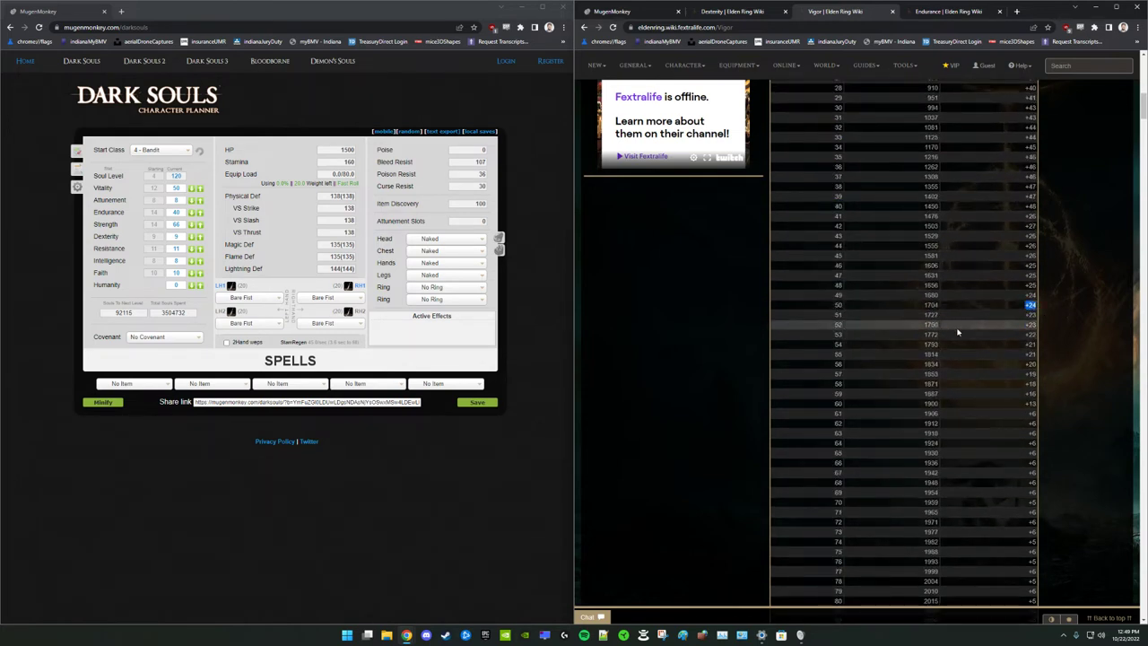
drag(1039, 365, 1113, 330)
click(1113, 330)
Highlight the HP increase at Vigor level 60 and compare it with the neighbouring levels
scroll(1071, 387, down, 1)
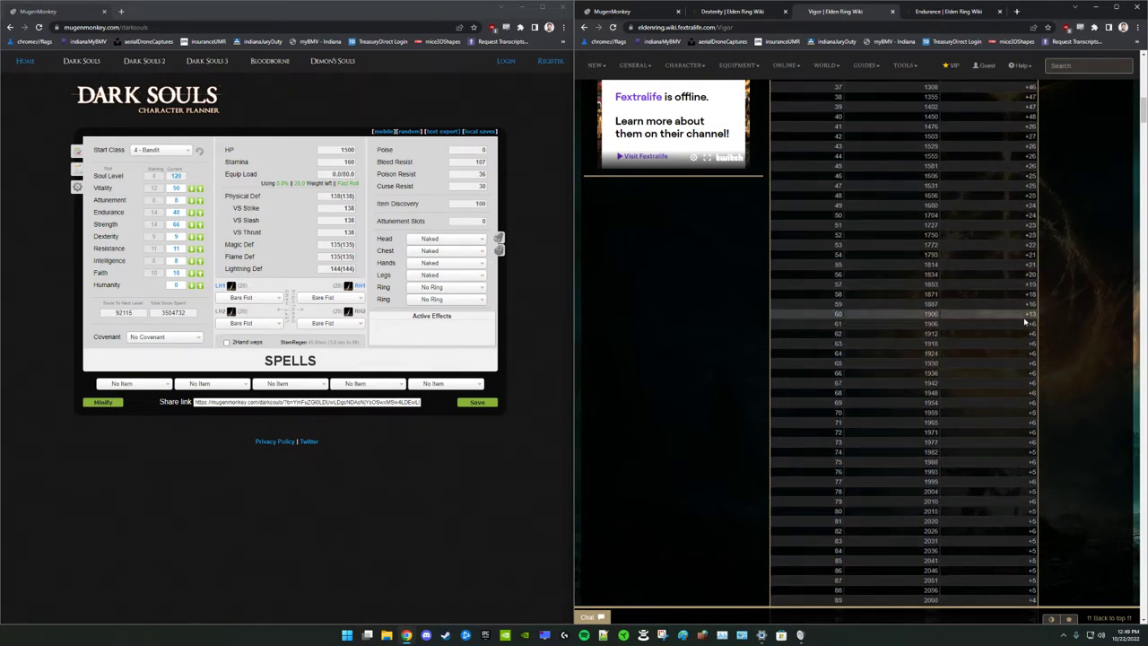
drag(1023, 313, 1072, 313)
click(1072, 314)
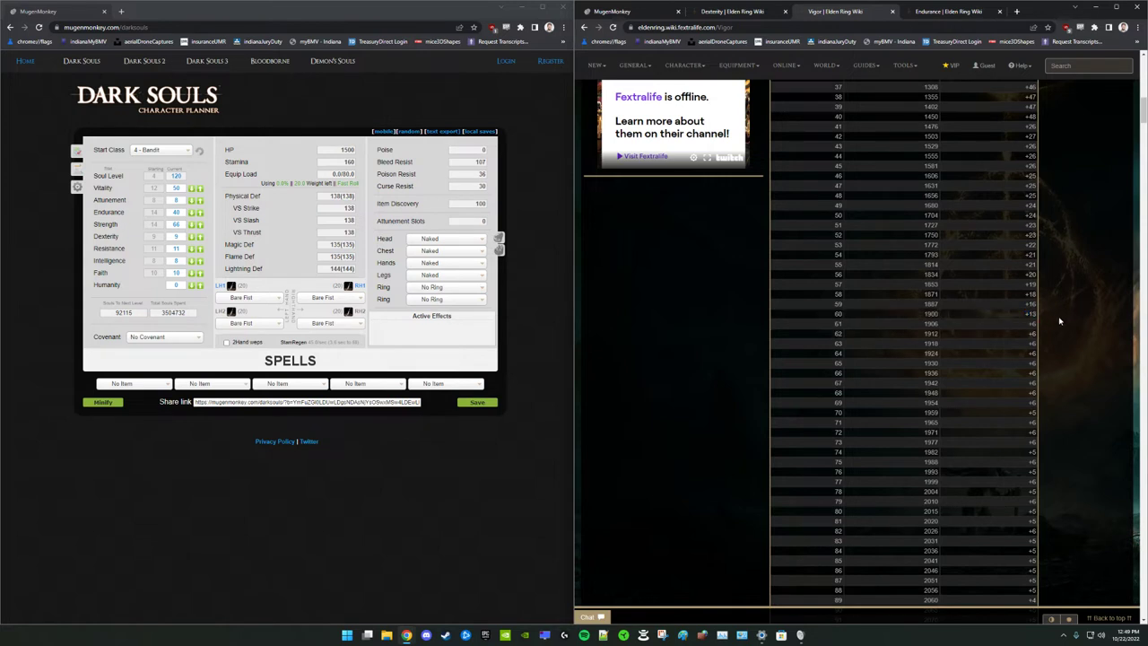
double_click(1031, 313)
click(1064, 319)
double_click(1031, 304)
double_click(1031, 314)
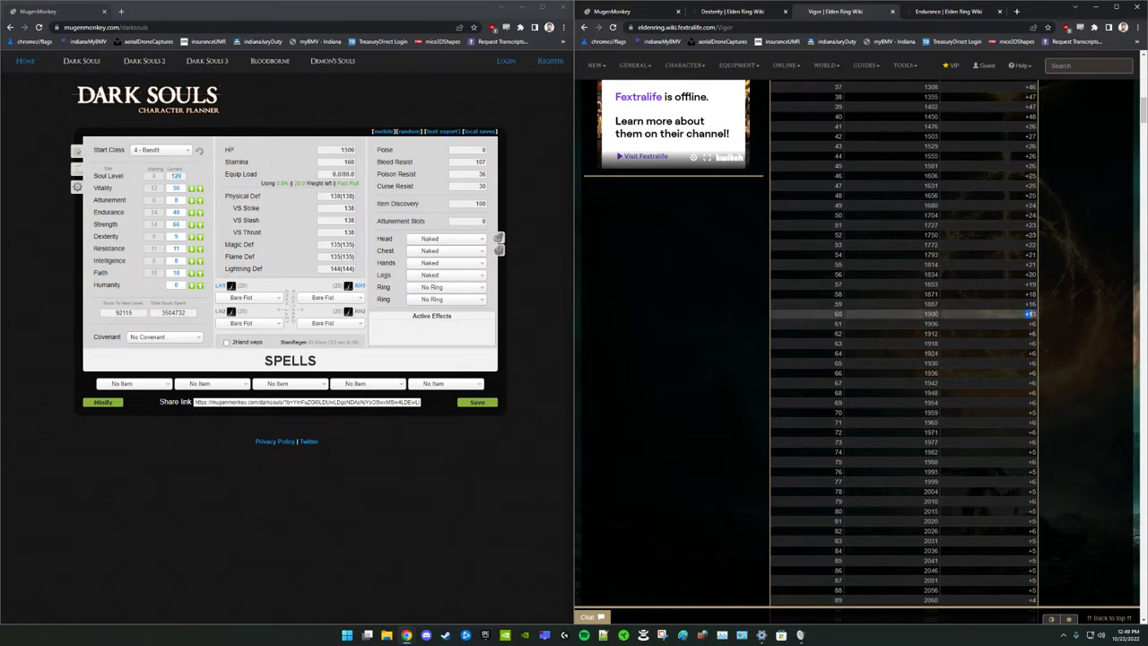
click(1059, 319)
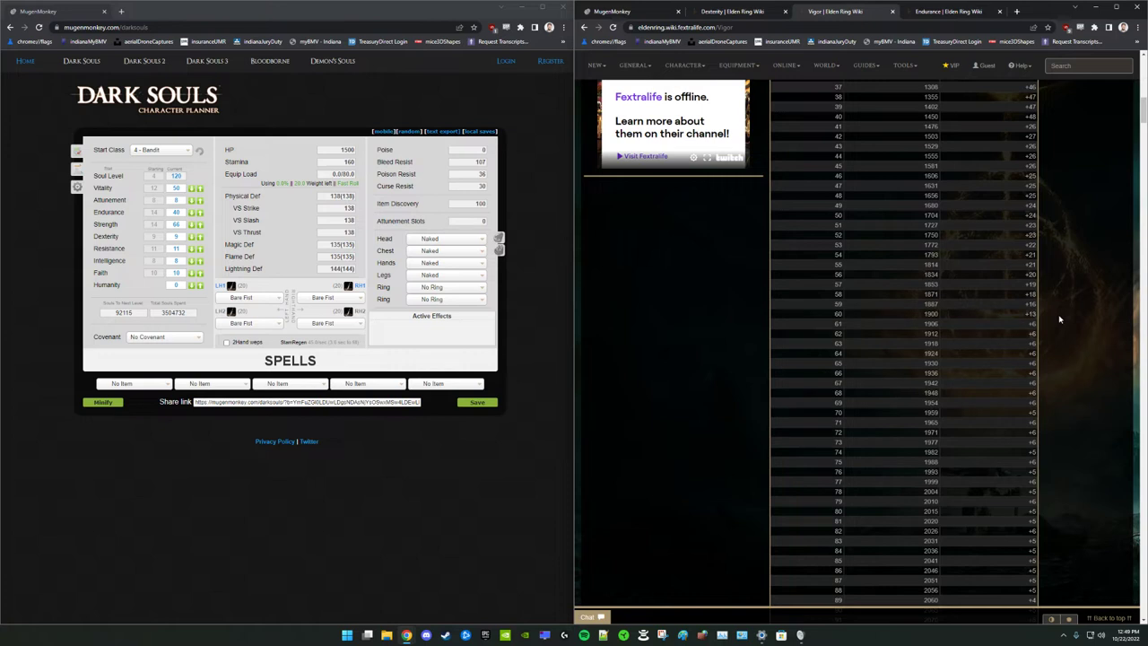
Highlight the level 50 row of the Vigor table and review the HP totals of the lower levels
scroll(1066, 366, up, 1)
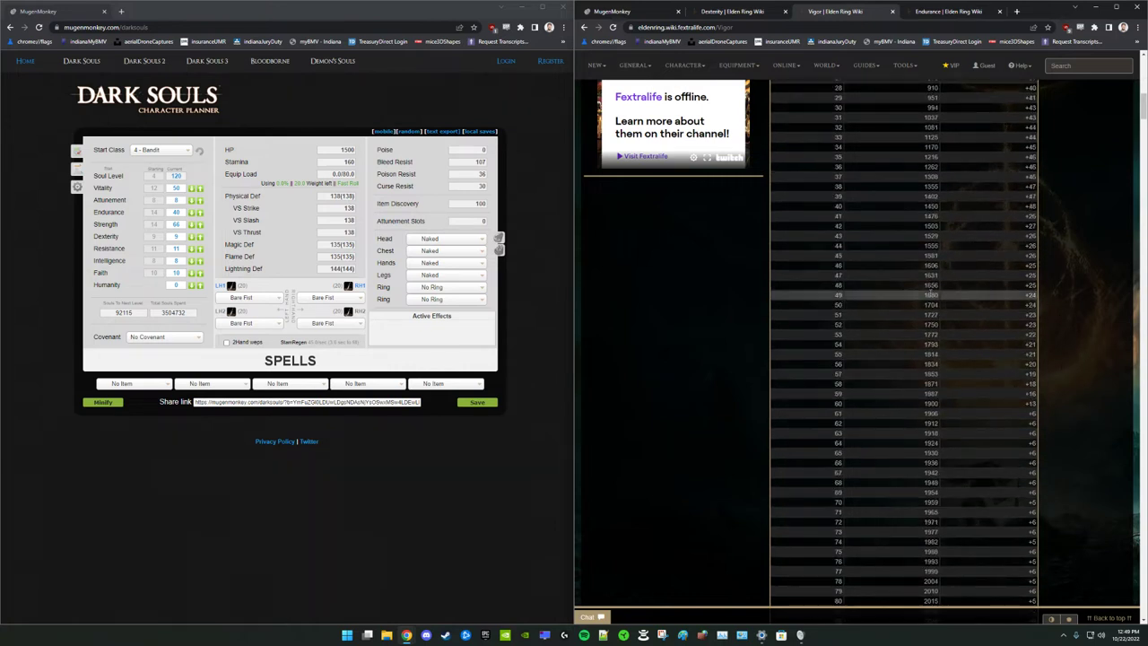
drag(837, 305, 1067, 341)
click(1087, 339)
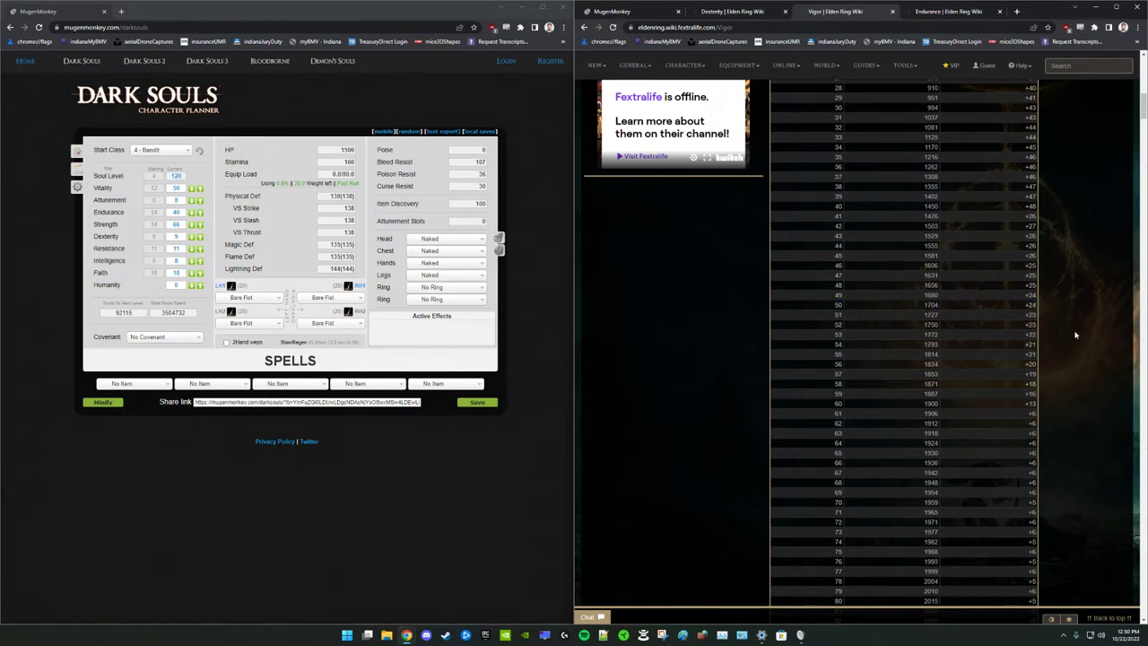
scroll(1083, 355, up, 3)
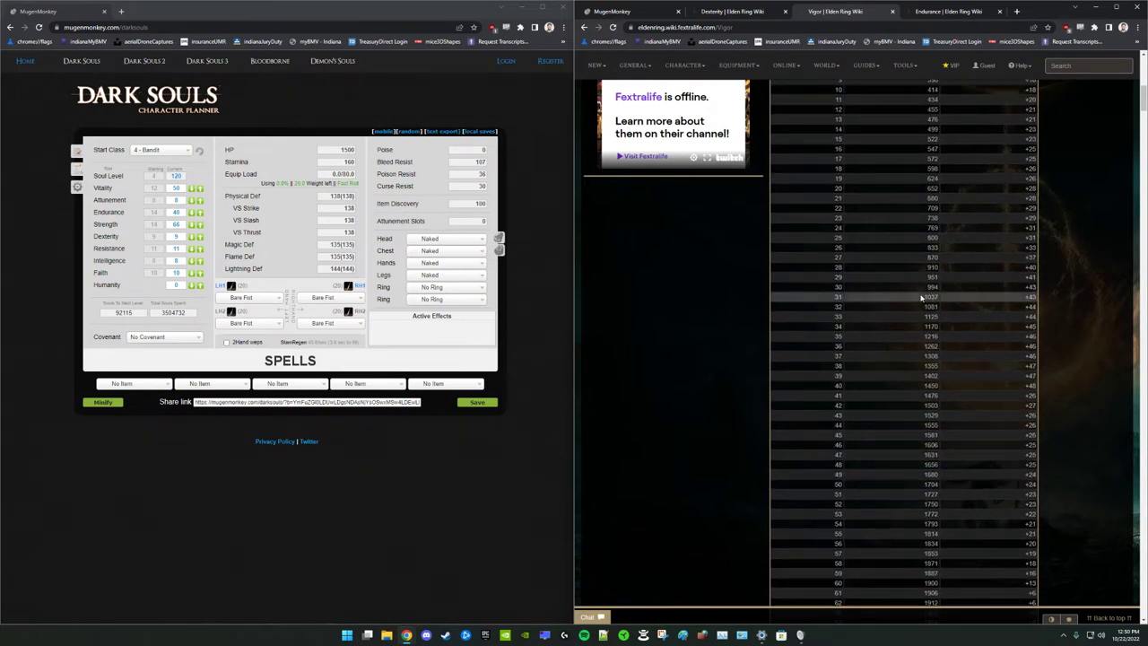
scroll(1058, 375, down, 1)
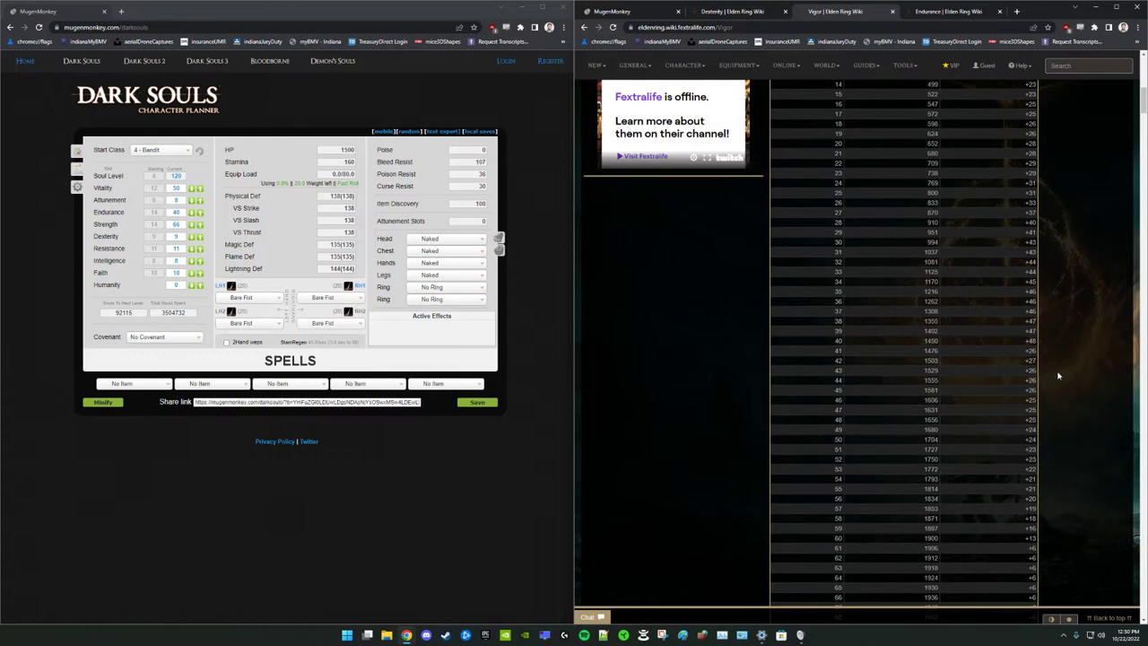
Open the Endurance wiki page and highlight the level 24 rows of the stamina and equip load tables
click(965, 17)
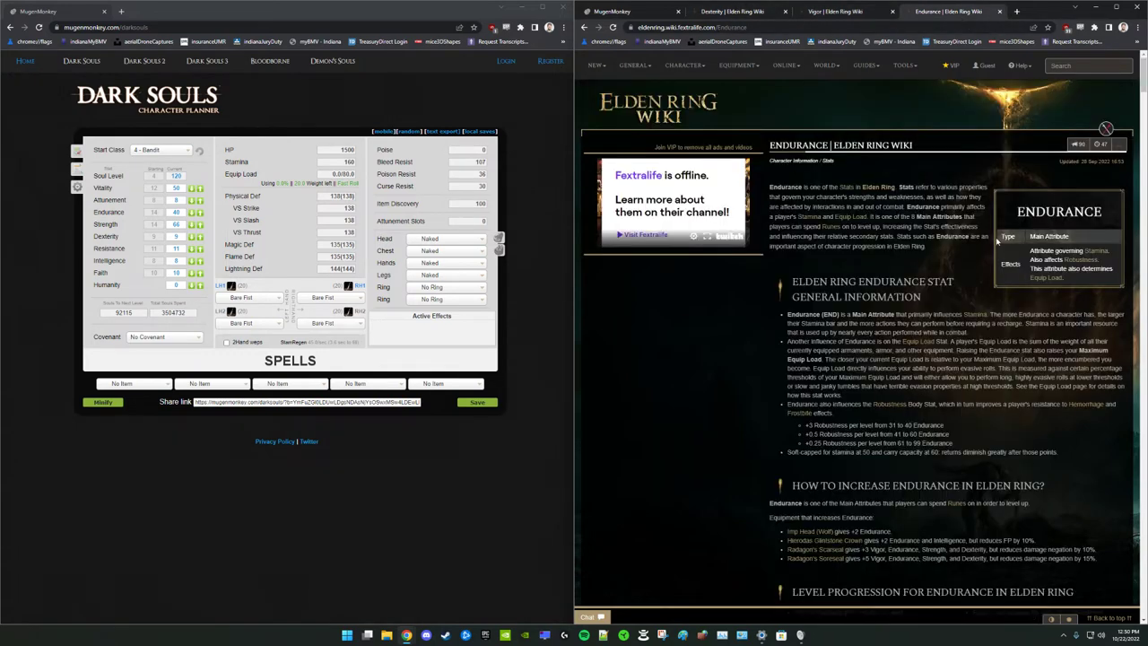
scroll(995, 238, down, 7)
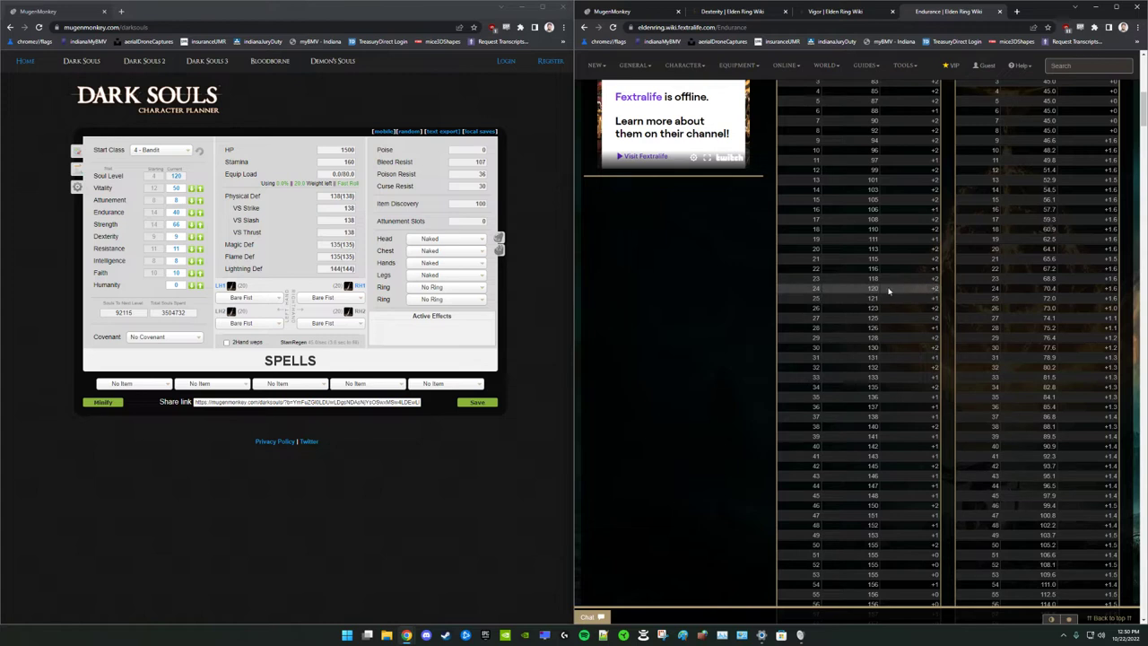
double_click(815, 288)
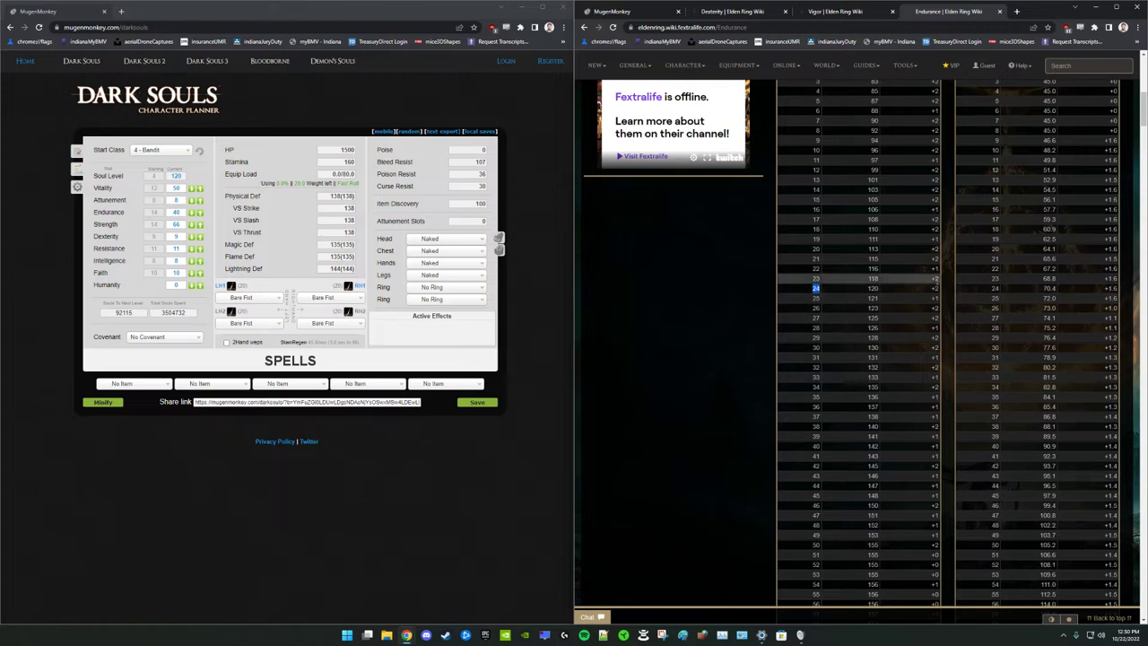
shift+click(940, 287)
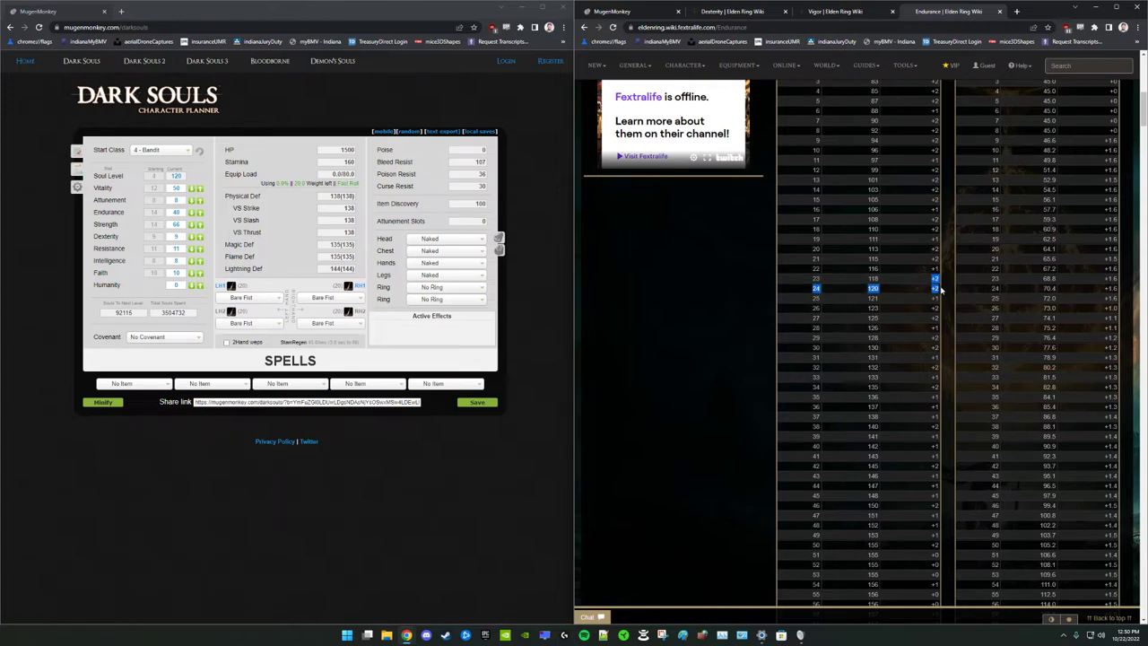
double_click(995, 288)
shift+click(1117, 288)
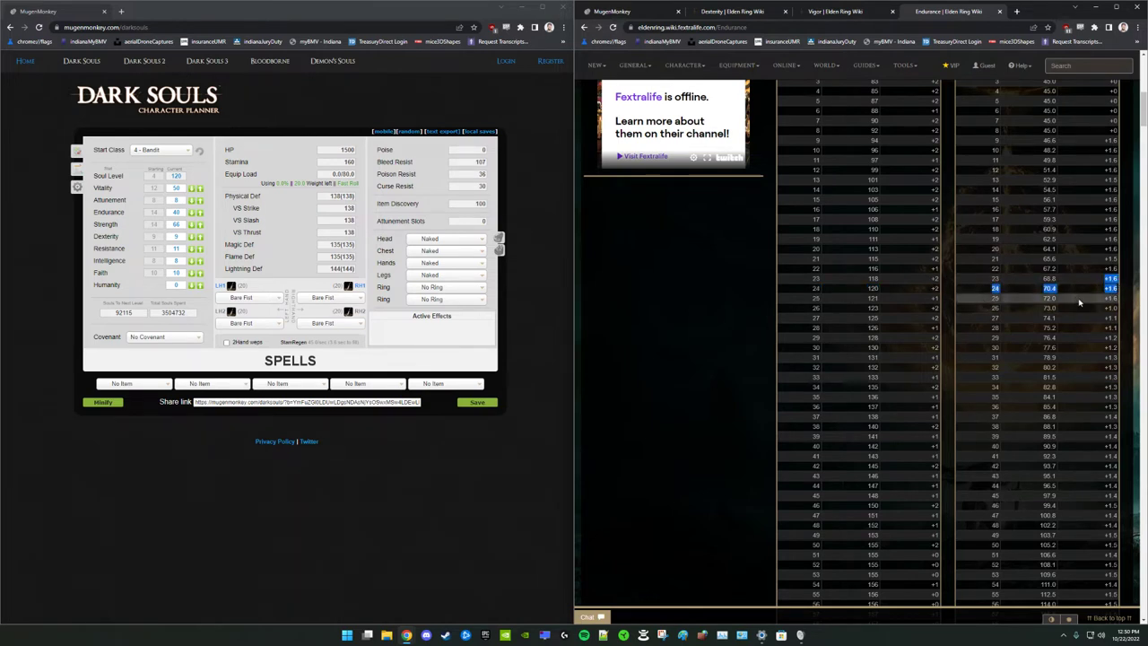
Highlight the level 25 increases in the equip load and stamina tables
click(1110, 299)
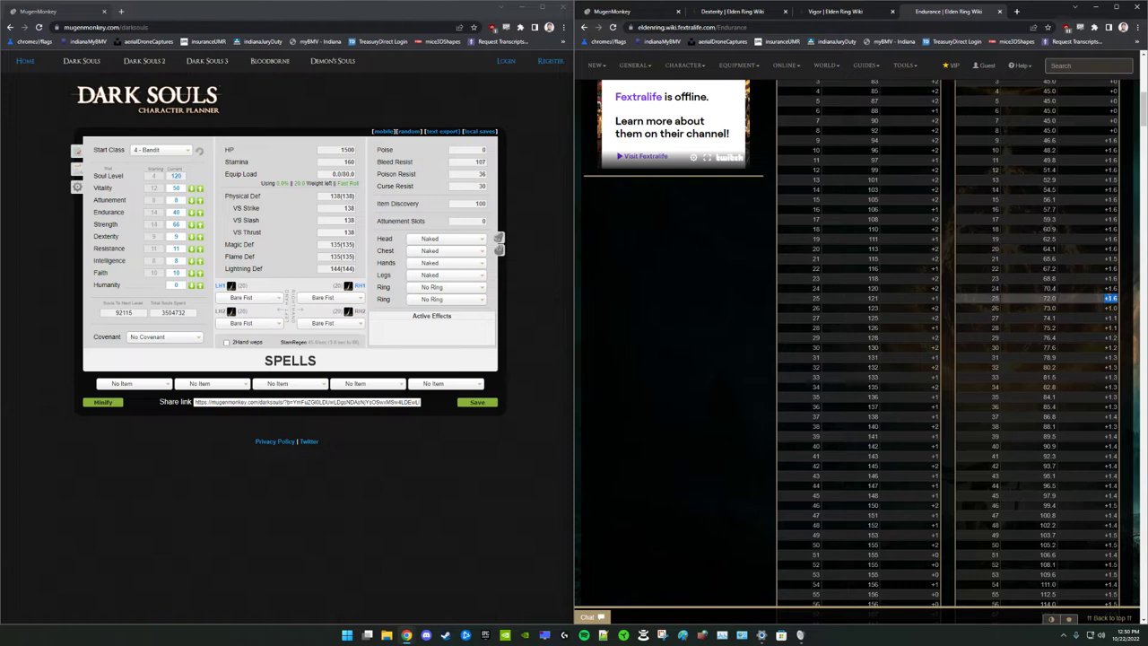
double_click(935, 299)
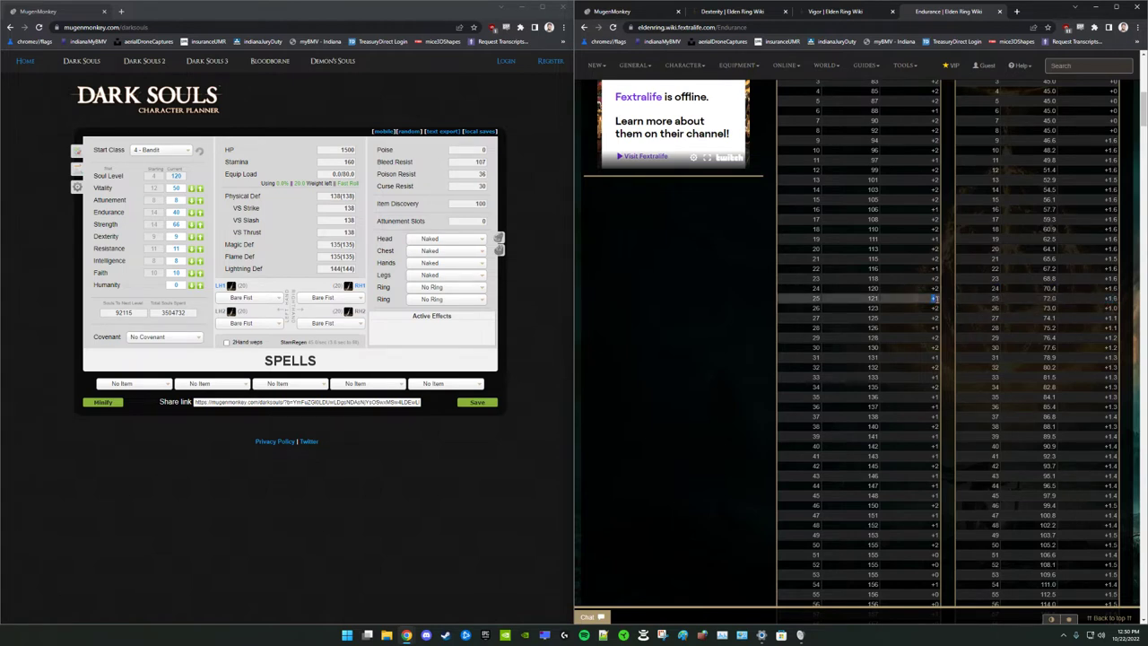
click(933, 349)
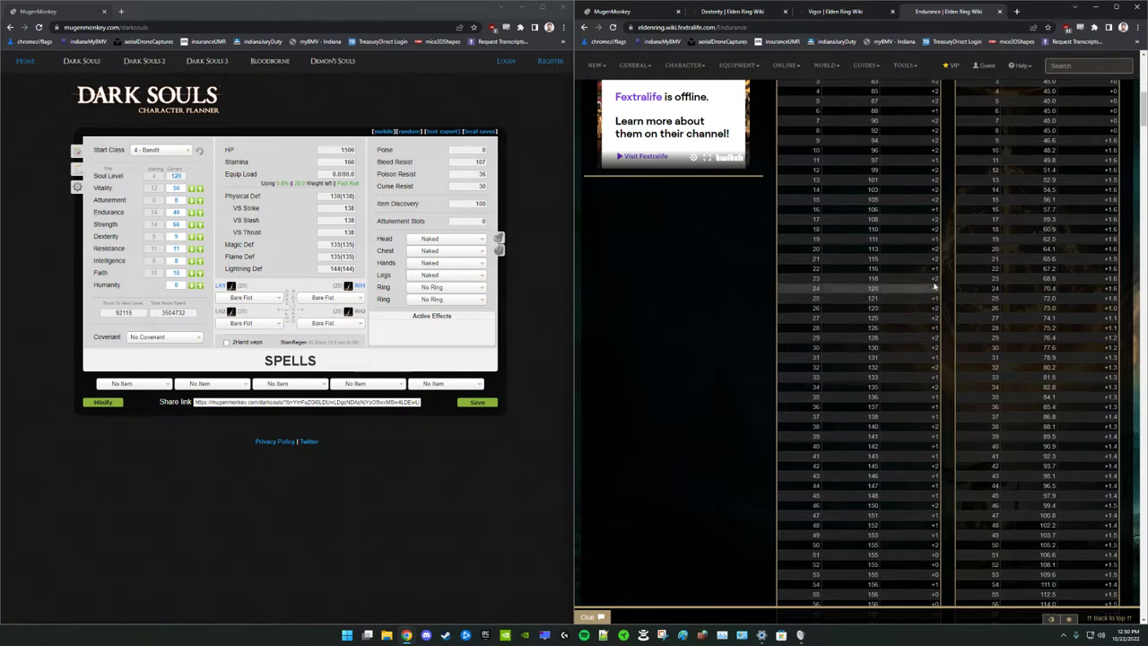
Highlight the stamina rows from level 22 to 30 and the level 30 equip load row to compare their increases
drag(944, 272, 935, 348)
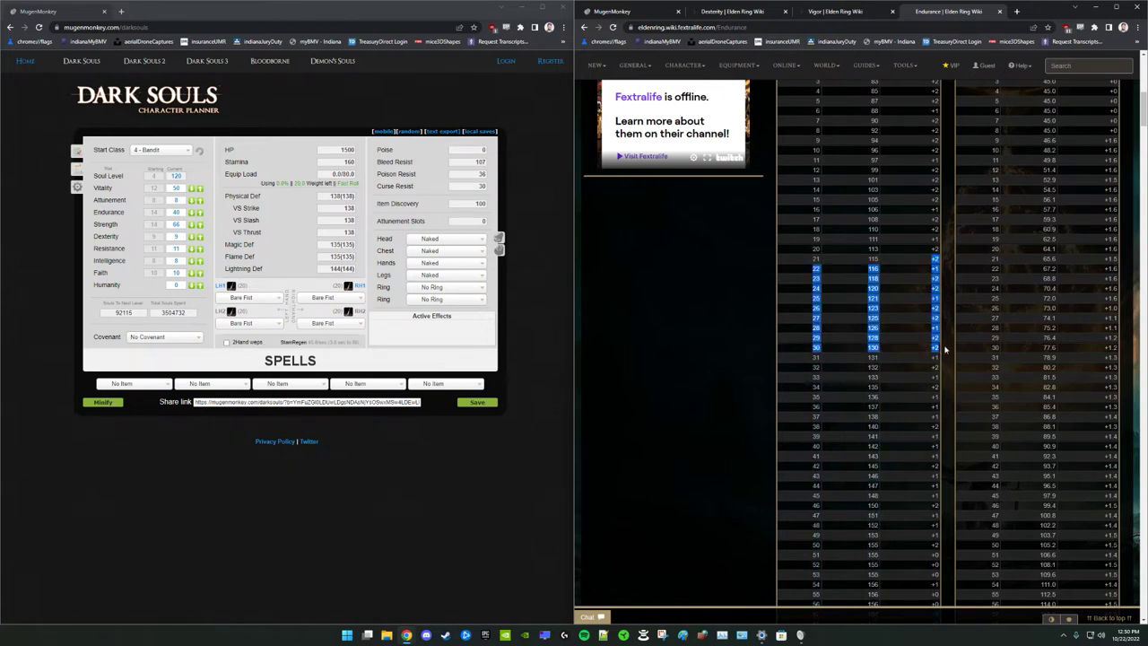
click(937, 338)
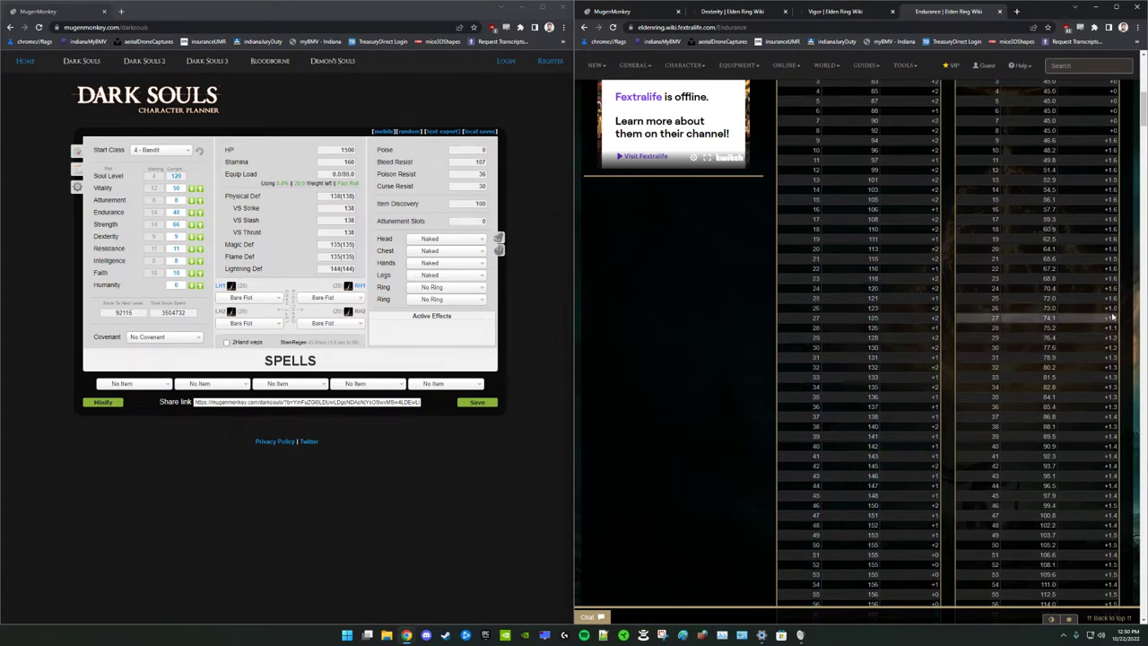
drag(1112, 337, 1119, 351)
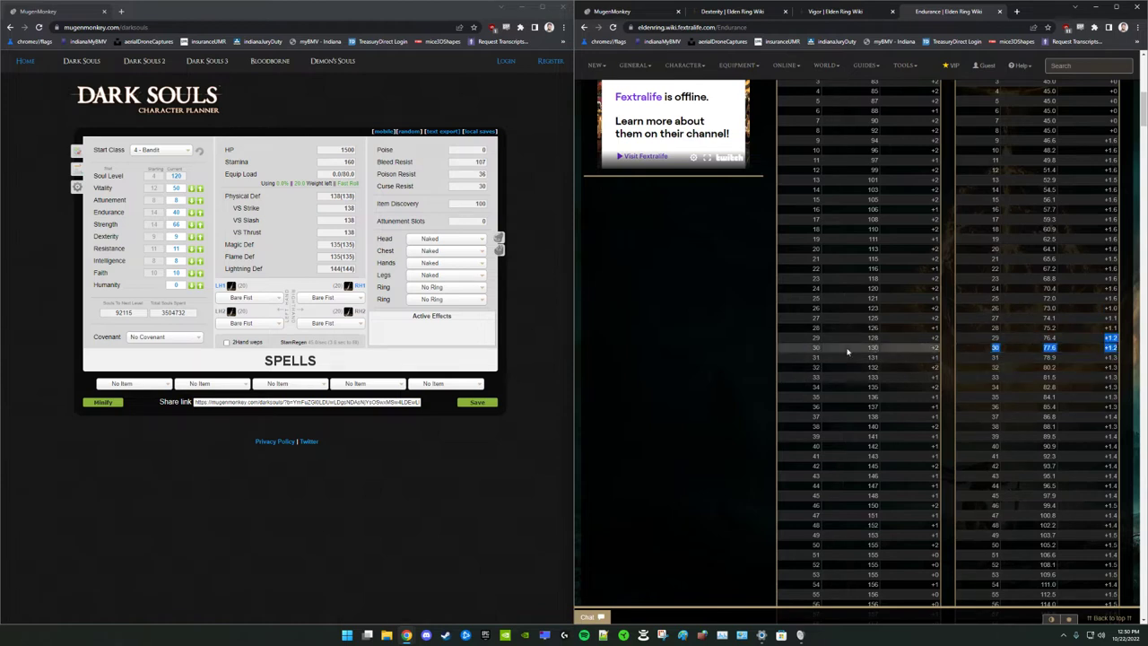
click(806, 352)
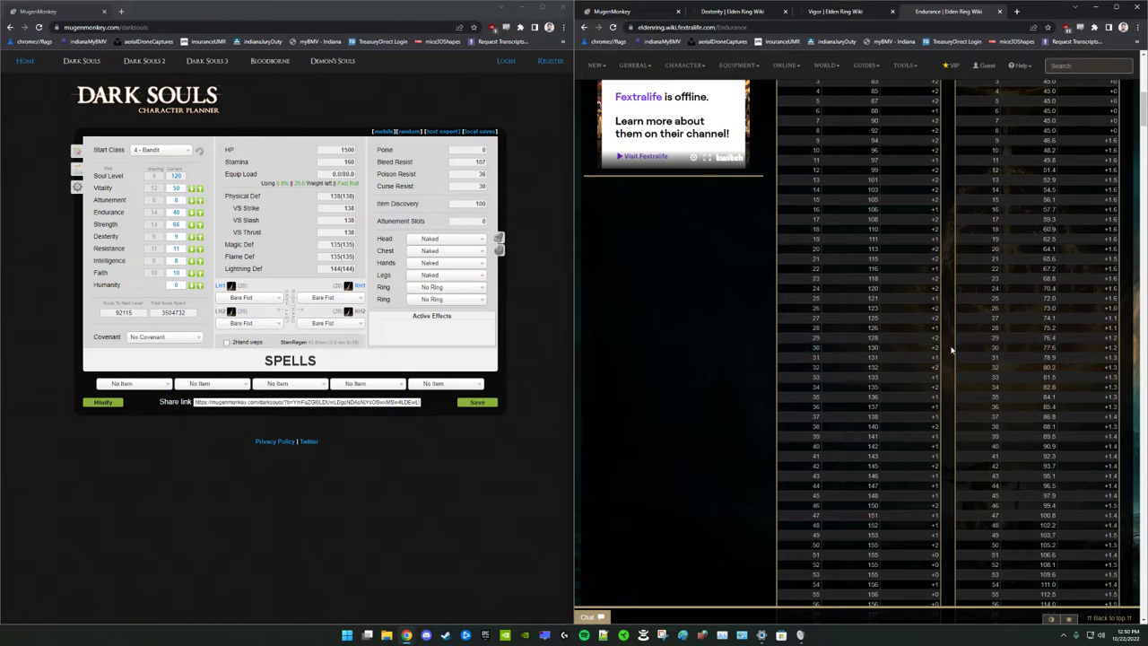
Highlight the stamina increases from level 31 to 34 and the level 30 value, and review the higher Endurance levels
drag(934, 357, 938, 387)
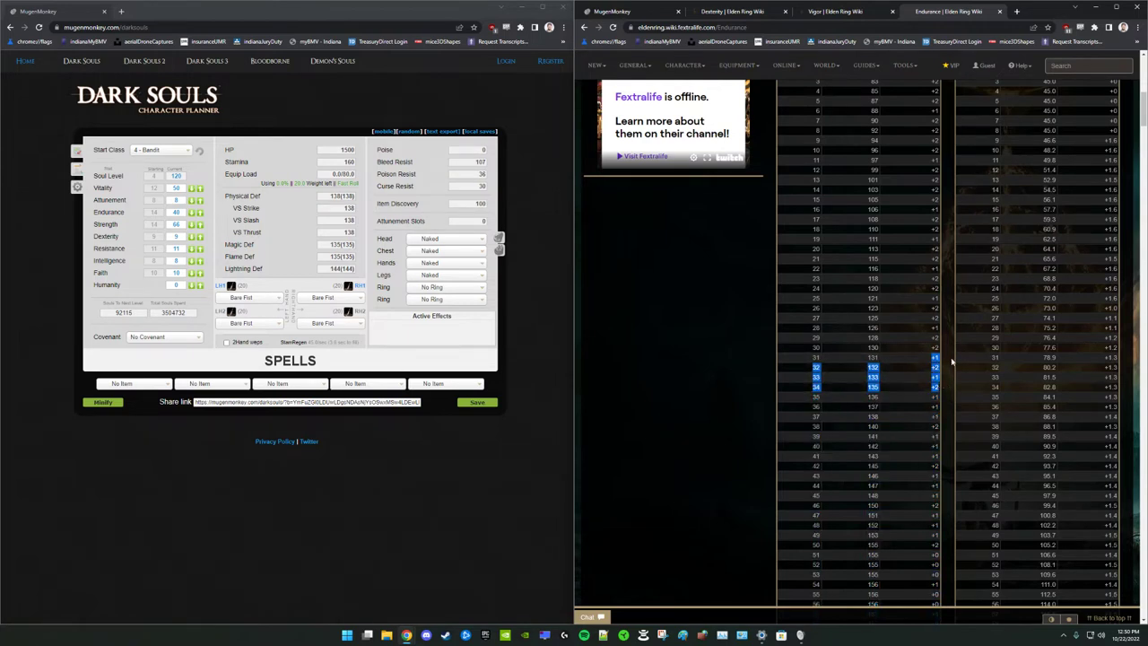
drag(827, 350, 811, 347)
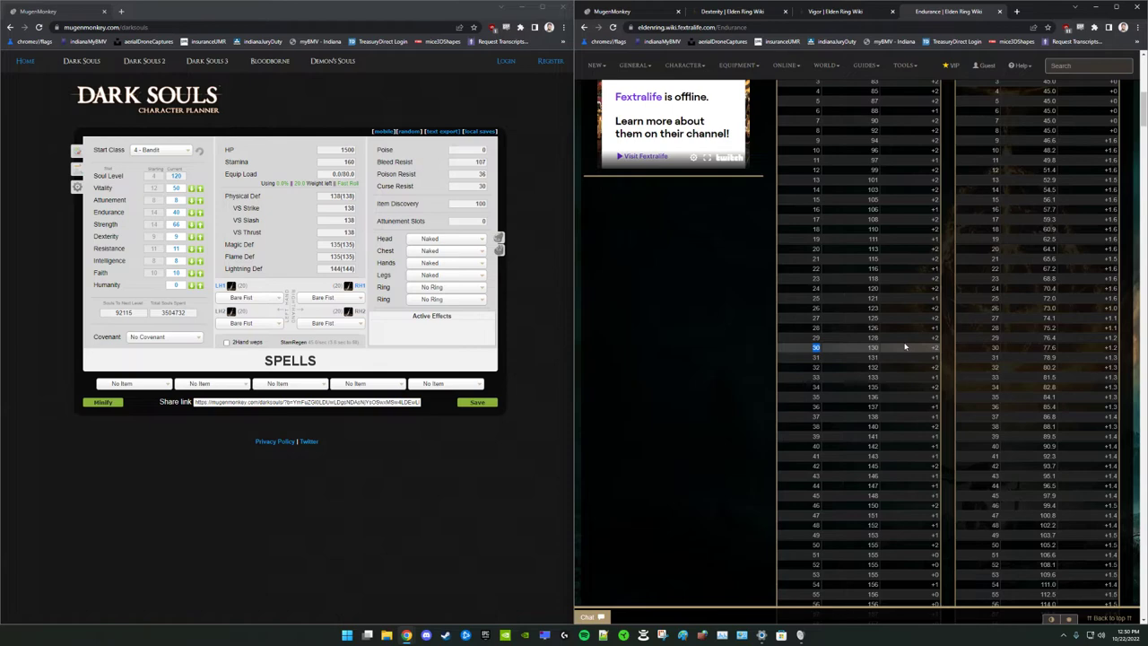
click(979, 357)
scroll(1032, 414, down, 1)
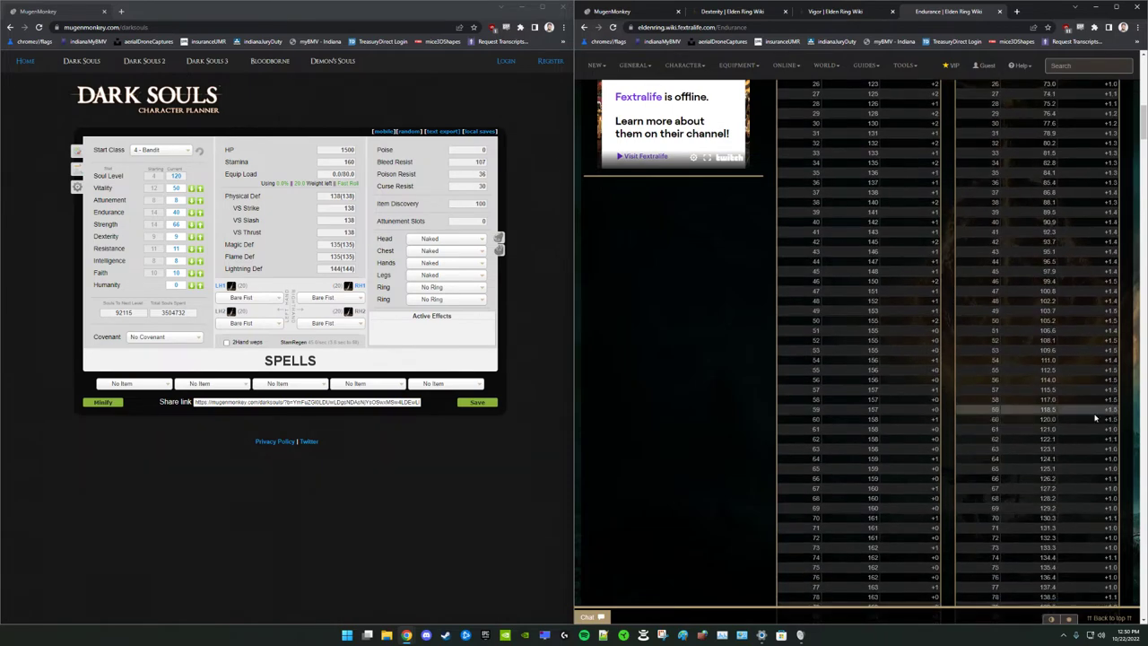
Highlight the level 24 stamina value and the level 25 rows across the stamina and equip load tables
scroll(1031, 408, down, 1)
scroll(1032, 408, up, 1)
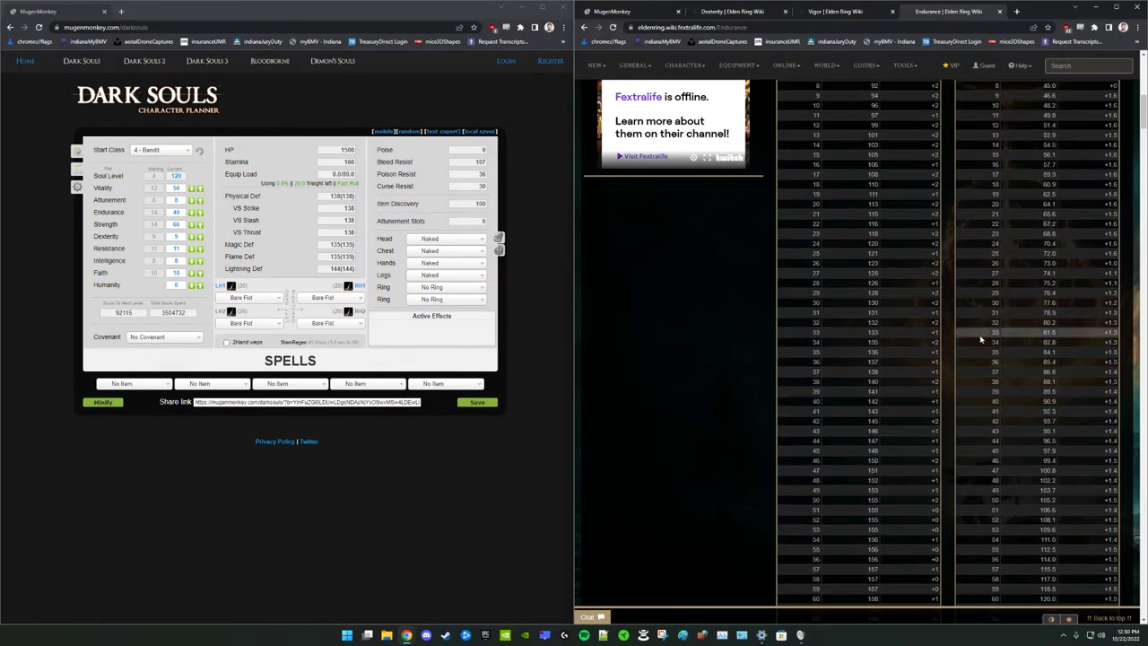
double_click(872, 243)
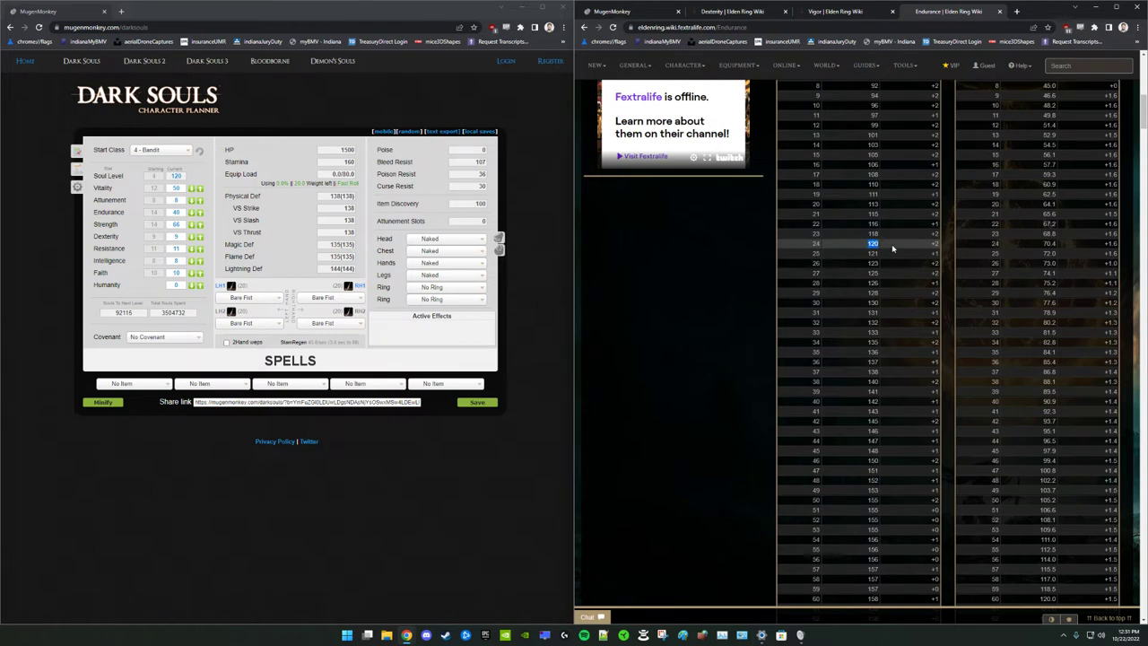
drag(879, 255, 1120, 259)
click(1120, 258)
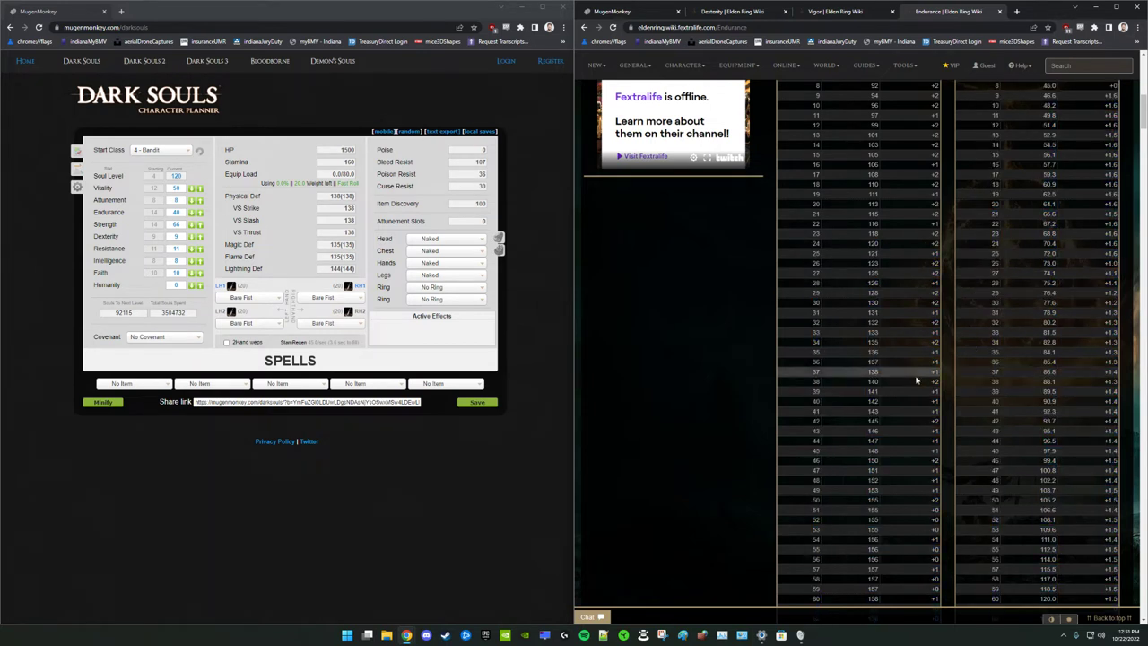
Highlight the level 30 row of the stamina table
double_click(822, 305)
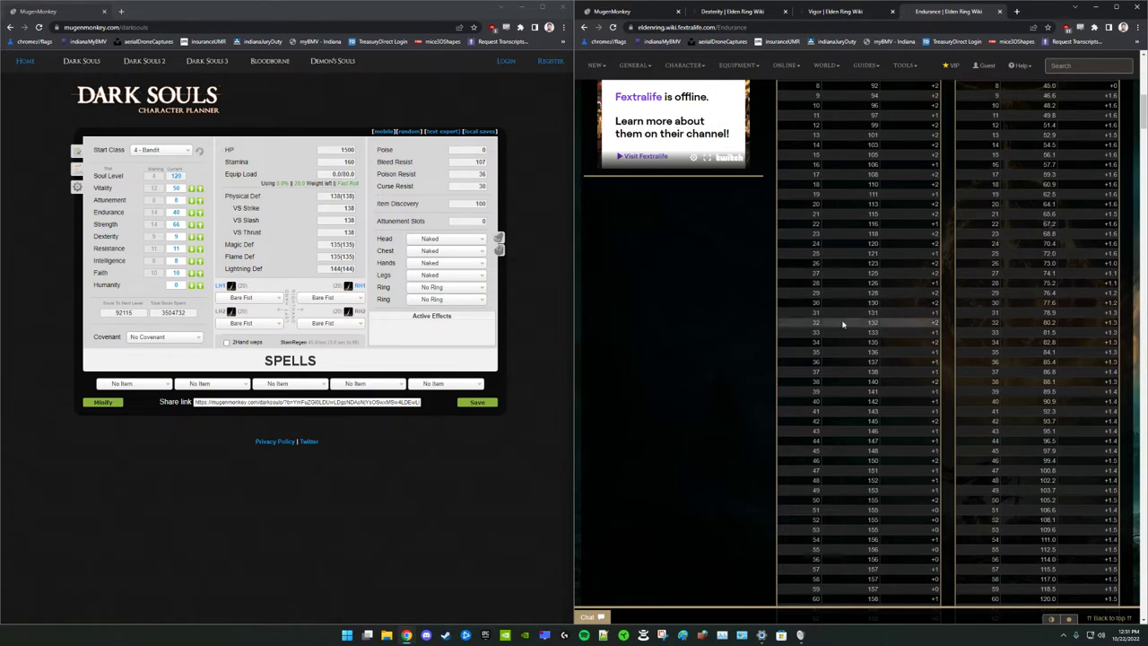
drag(813, 305, 942, 308)
click(952, 312)
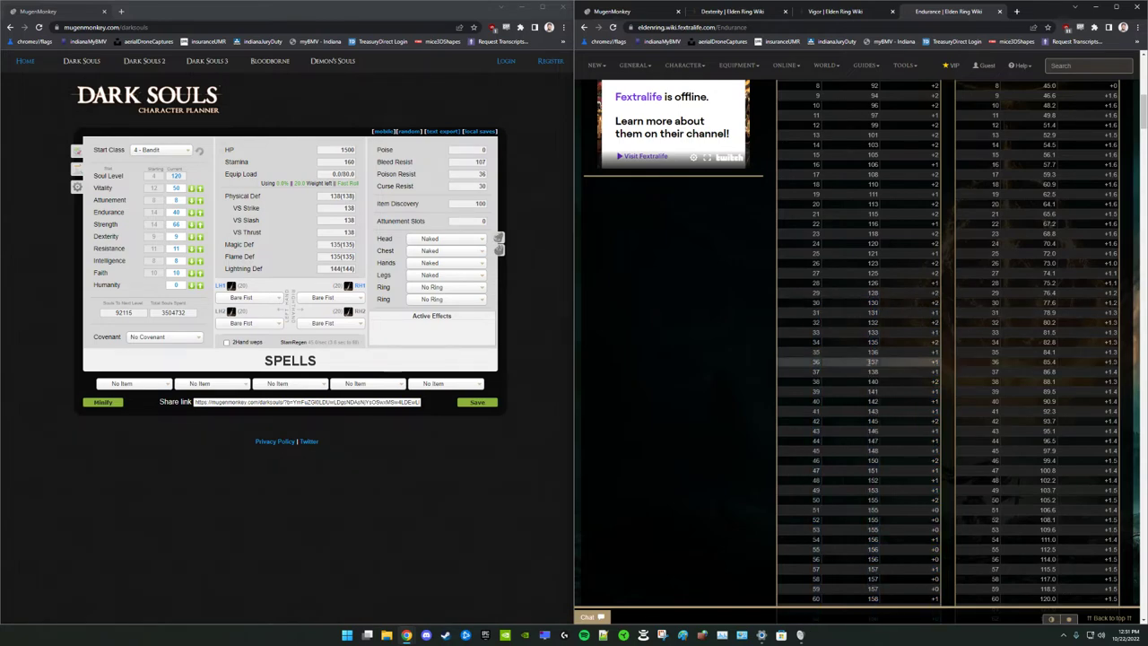
Highlight the level 50 increases in the stamina and equip load tables
scroll(979, 392, down, 2)
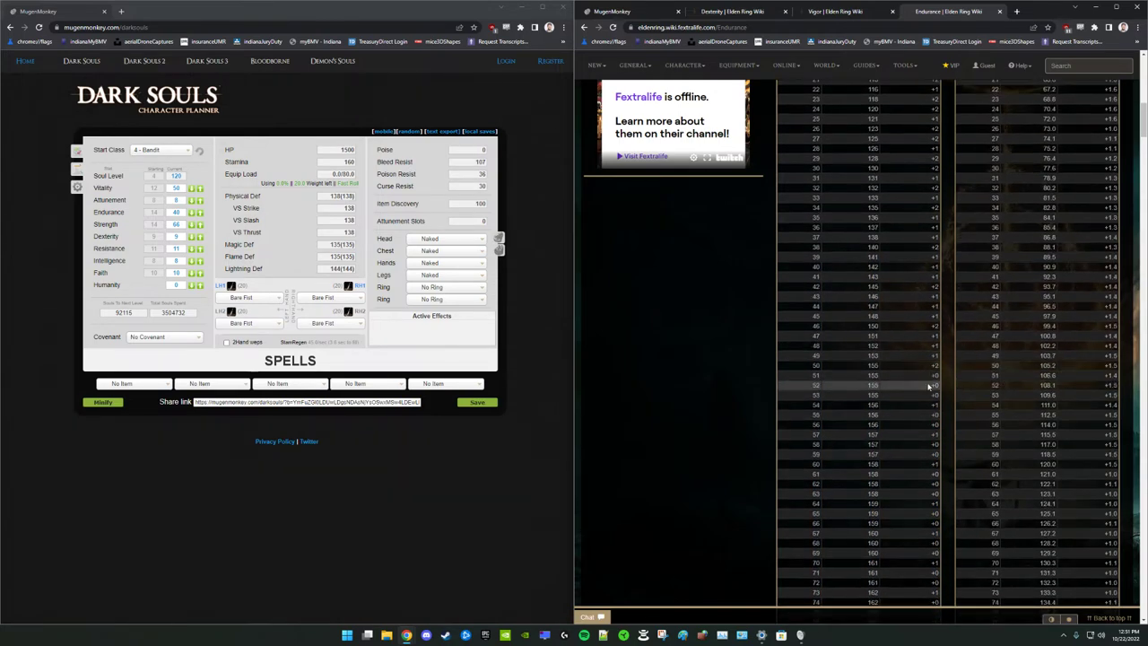
drag(927, 366, 939, 366)
drag(1103, 366, 1118, 366)
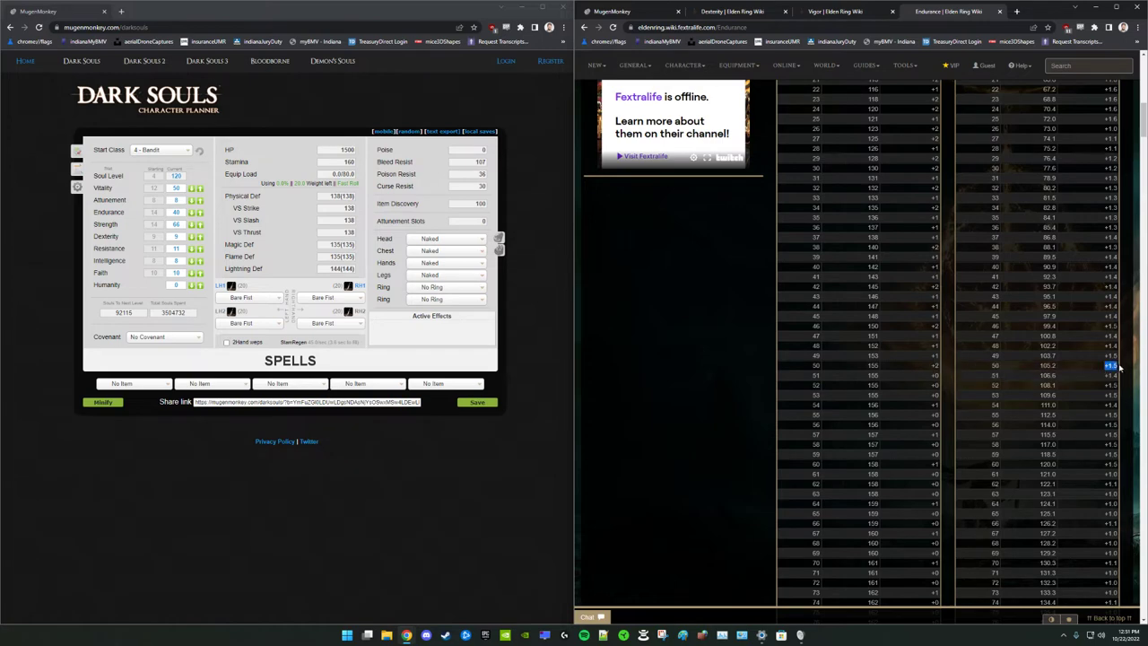
scroll(1040, 435, up, 3)
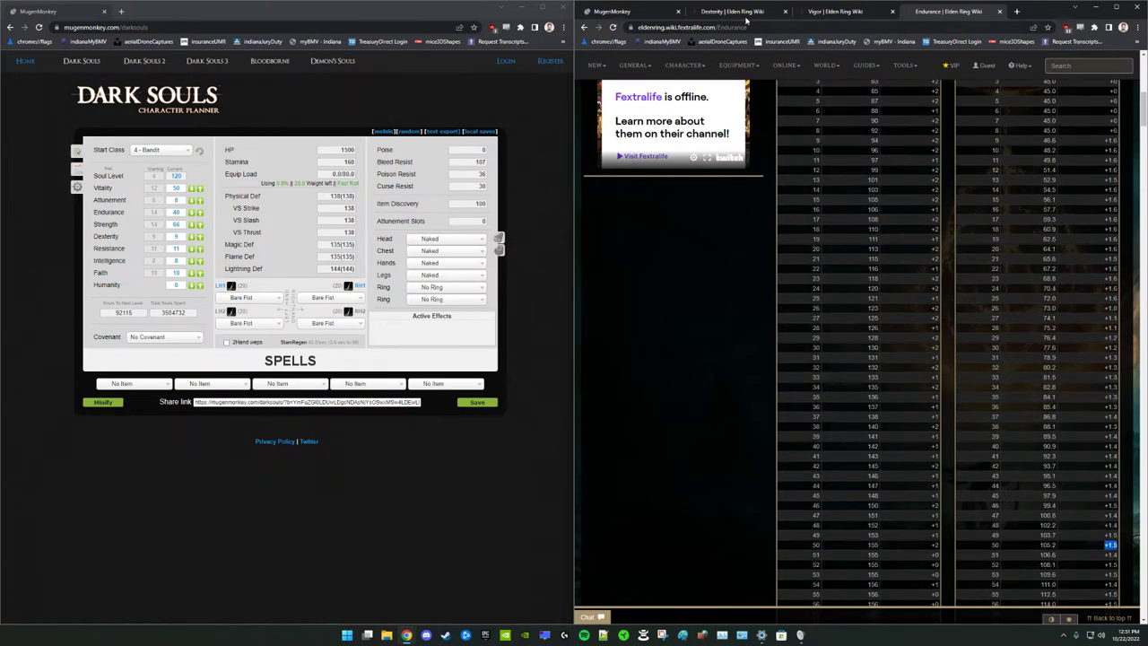
Return to the Elden Ring Starting Class Optimizer and try Endurance at 50
click(633, 10)
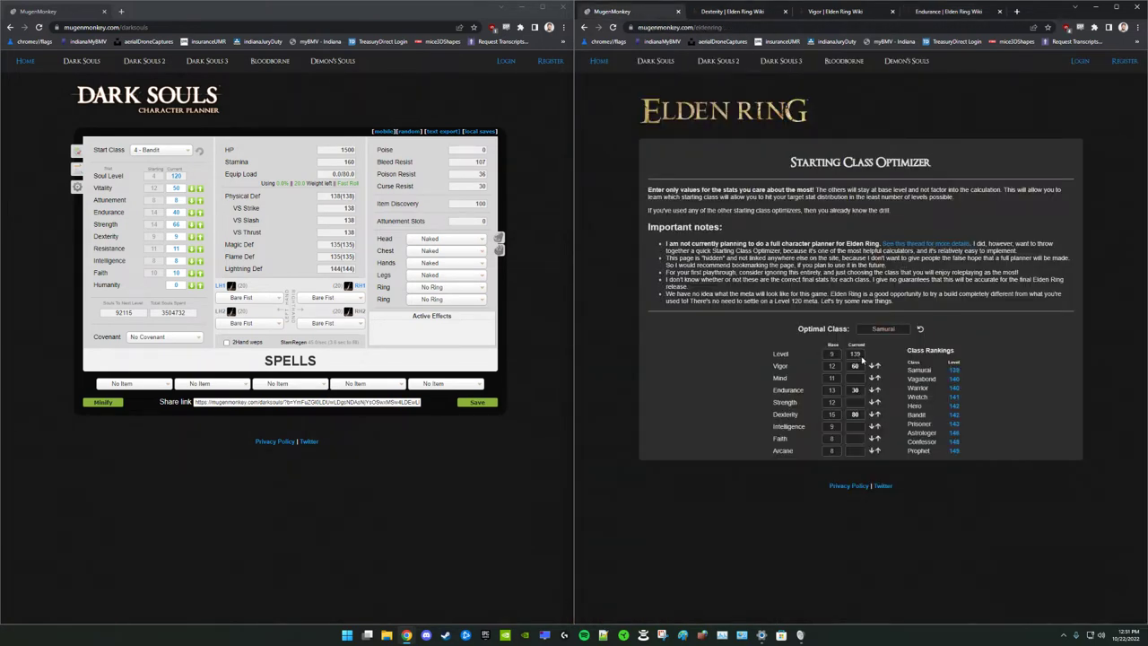
double_click(856, 390)
text(50)
double_click(857, 389)
text(1)
click(1053, 380)
Try Vigor at 55 in the optimizer, and settle on a Vigor of 52
double_click(857, 366)
text(55)
click(1037, 375)
double_click(865, 366)
text(53)
key(BackSpace)
text(2)
Set Endurance to 30 and Dexterity to 75 in the optimizer
double_click(861, 390)
text(24)
double_click(857, 413)
text(75)
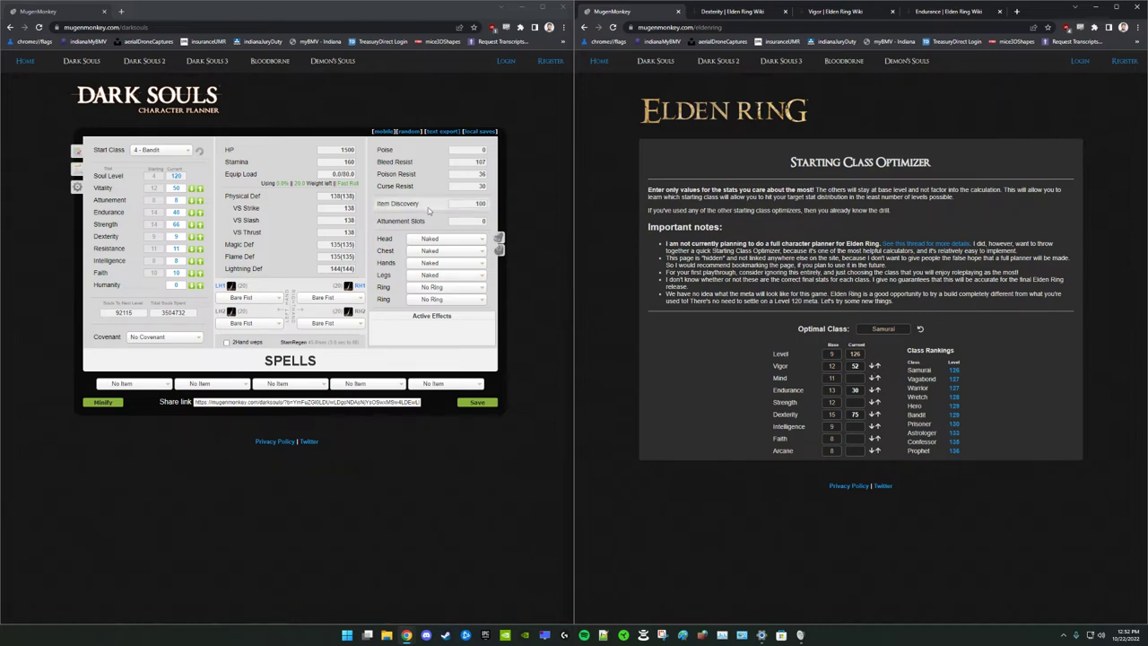
Try a higher Vigor together with Endurance 50 and Dexterity 80 in the optimizer
mouse_move(273, 84)
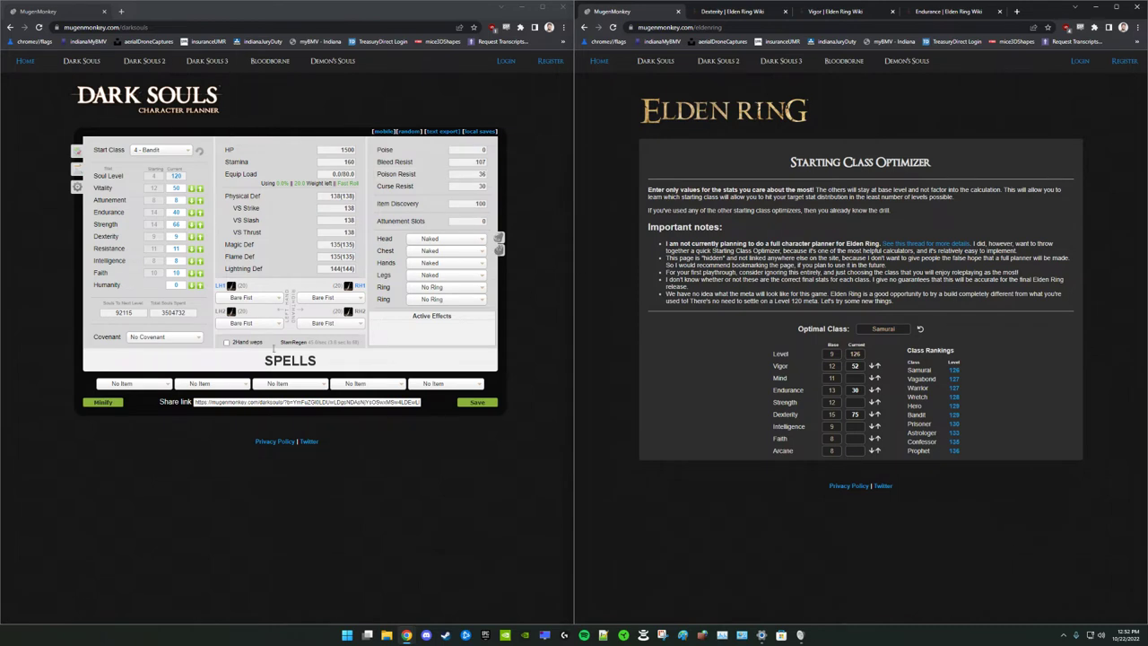
click(536, 166)
triple_click(877, 366)
double_click(878, 366)
double_click(854, 390)
text(50)
double_click(855, 414)
text(80)
Set the optimizer build to Vigor 42, Mind 19, Endurance 30 and Dexterity 75
double_click(857, 390)
key(BackSpace)
text(30)
double_click(856, 366)
text(52)
double_click(856, 415)
text(75)
click(1054, 401)
click(859, 375)
text(19)
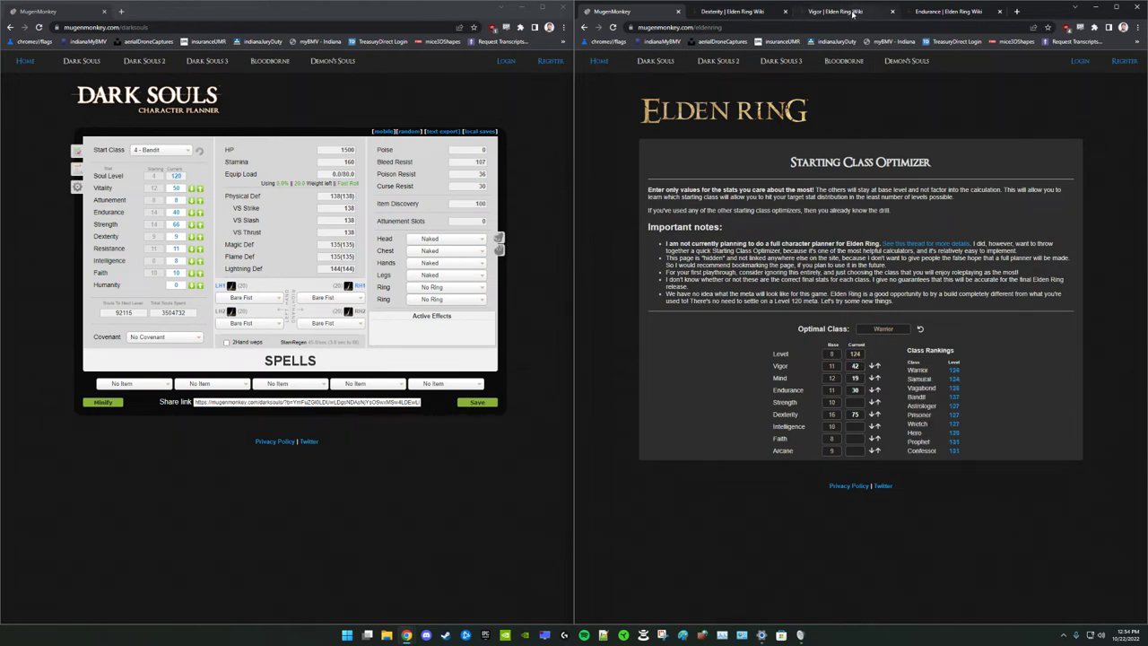
Open the Vigor wiki page and highlight the HP increases from level 40 to about level 57
click(856, 14)
scroll(1015, 396, down, 1)
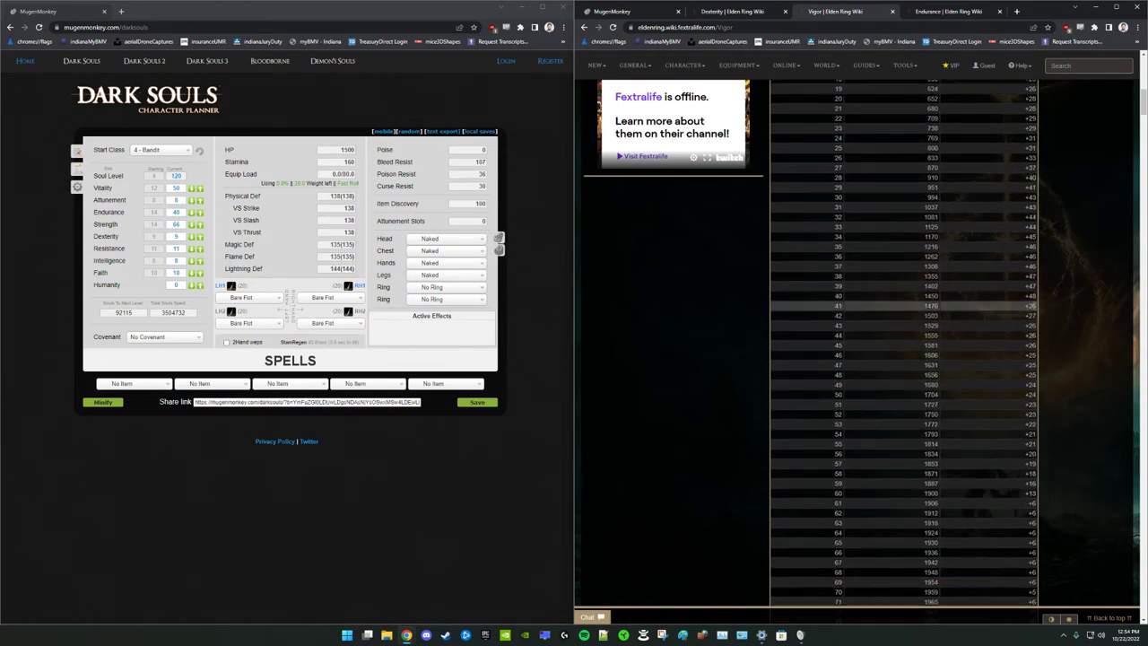
drag(1028, 296, 1049, 460)
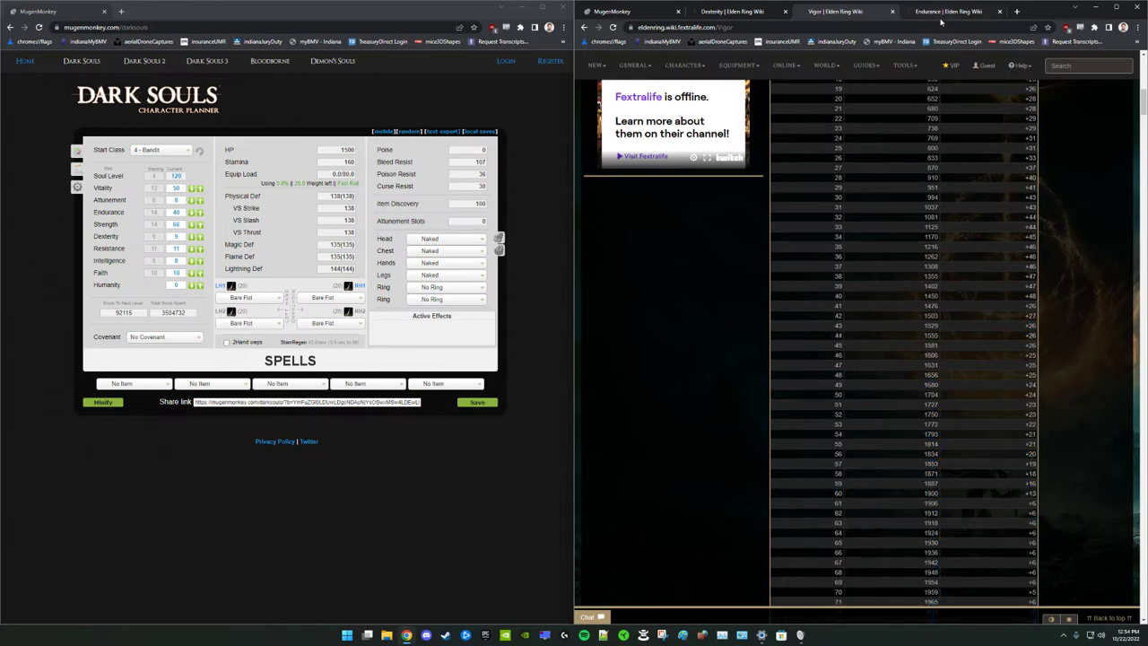
Return to the optimizer and set Endurance to 24, Dexterity to 55 and Intelligence to 50
click(743, 18)
click(619, 11)
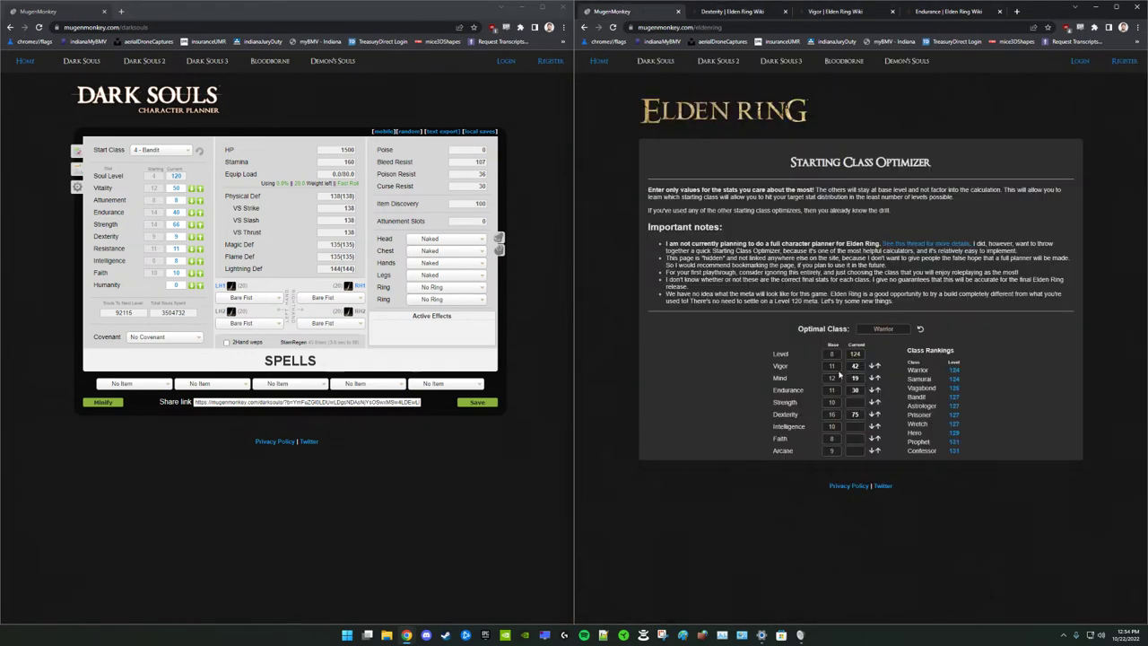
double_click(855, 390)
text(24)
double_click(857, 413)
text(55)
click(857, 426)
text(50)
click(1059, 421)
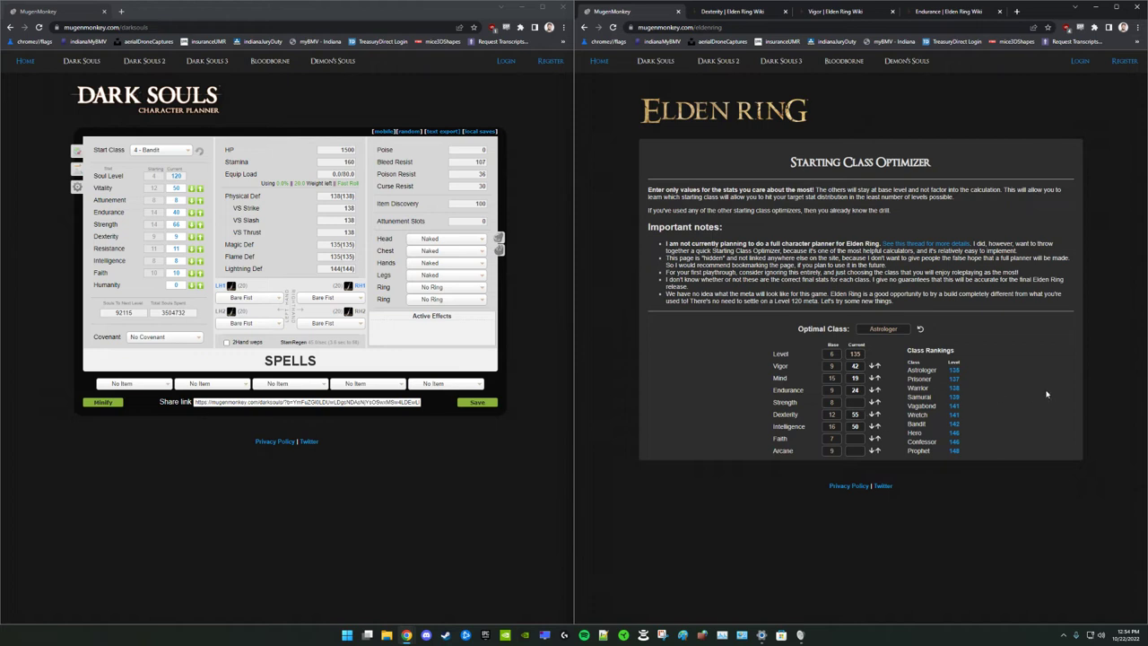
double_click(857, 427)
key(shift+Tab)
key(Tab)
key(shift+Tab)
key(shift+Tab)
key(shift+Tab)
key(shift+Tab)
key(shift+Tab)
key(Tab)
key(Tab)
key(shift+Tab)
key(Tab)
key(shift+Tab)
Search the web for "mind eldne ring" in a new tab and open the Elden Ring Wiki's Mind page
click(1016, 12)
text(mind eldne ring)
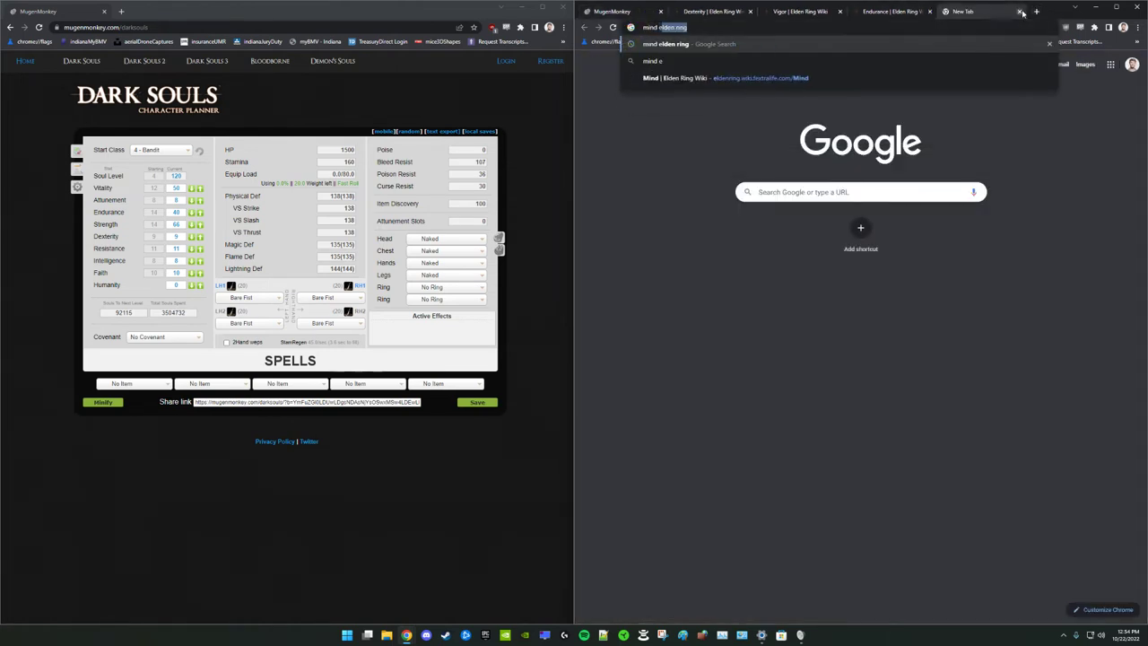
key(Return)
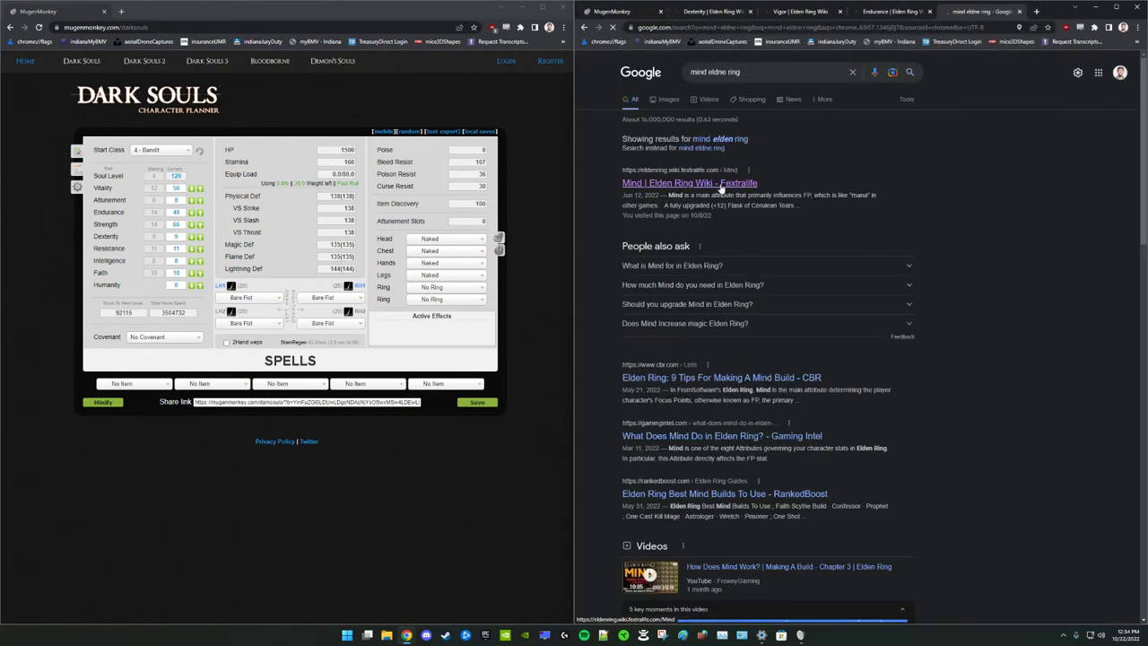
click(722, 185)
Highlight the increases from level 20 to 22 in the Mind table
scroll(1017, 287, down, 3)
scroll(1017, 287, down, 3)
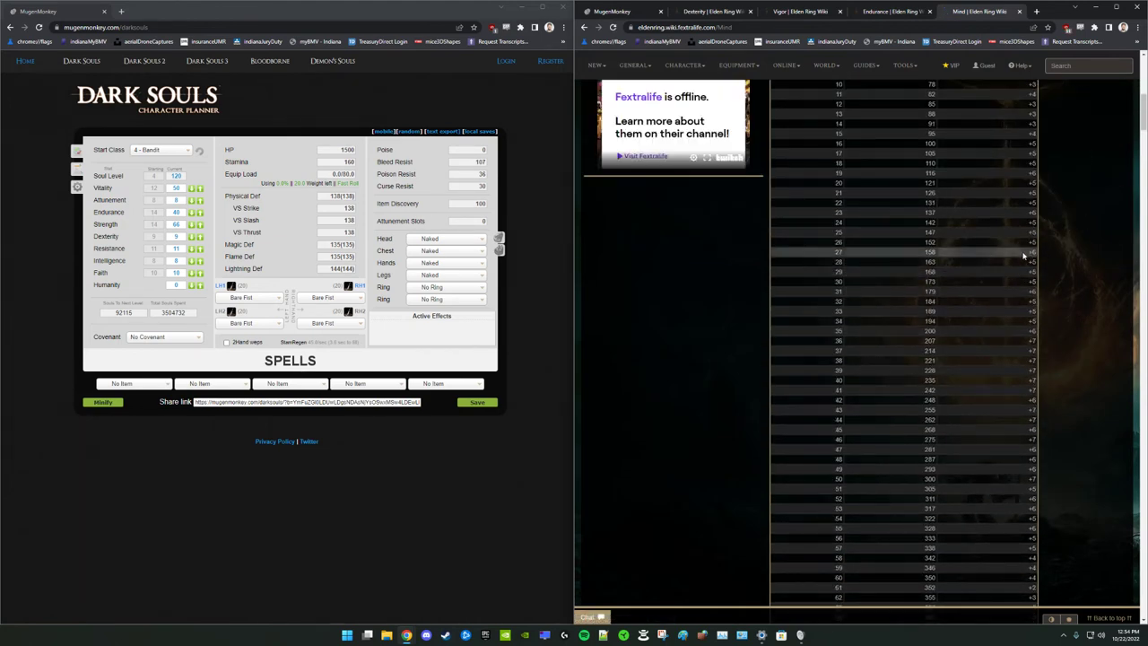
scroll(1029, 256, up, 1)
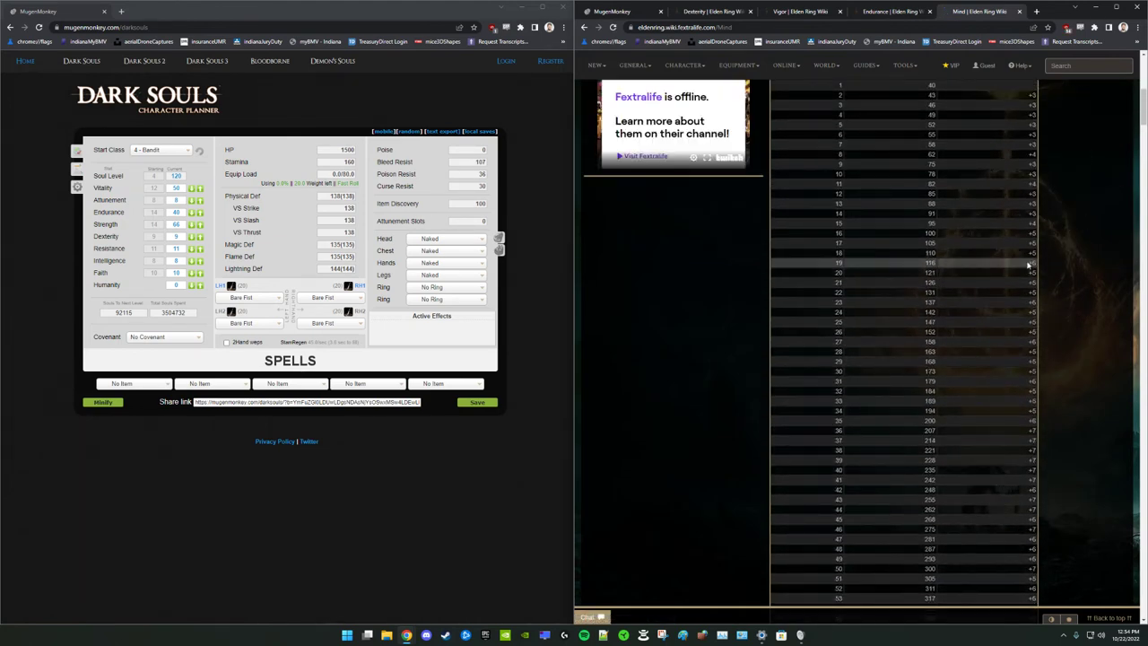
drag(1034, 271, 1038, 293)
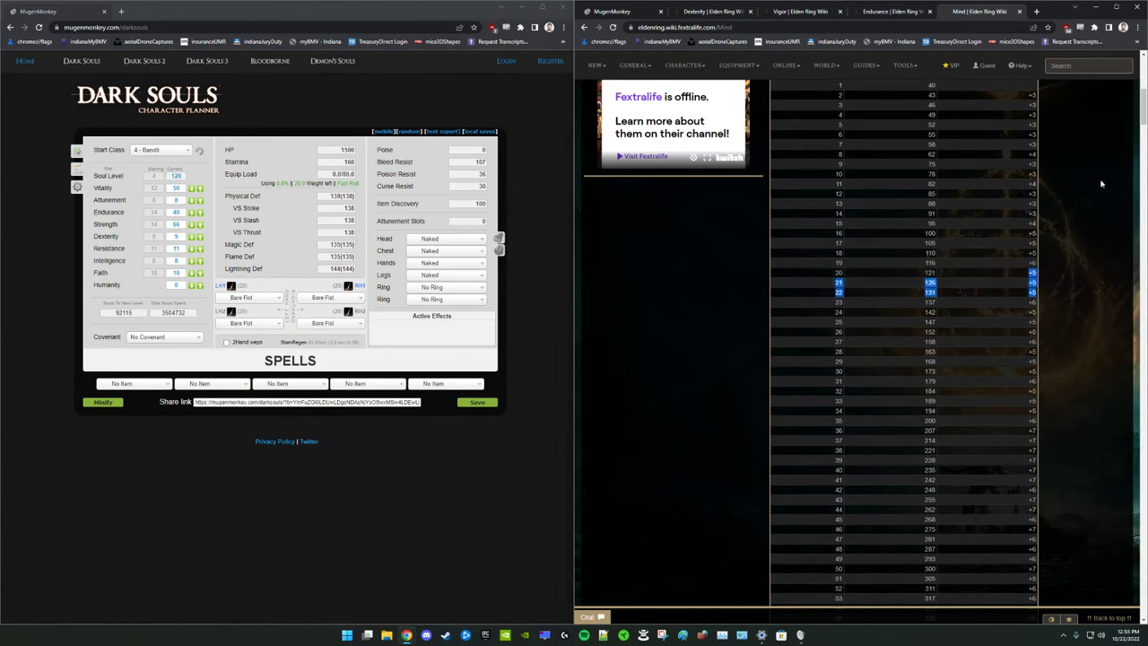
Return to the optimizer and highlight its introductory text and important notes
click(617, 12)
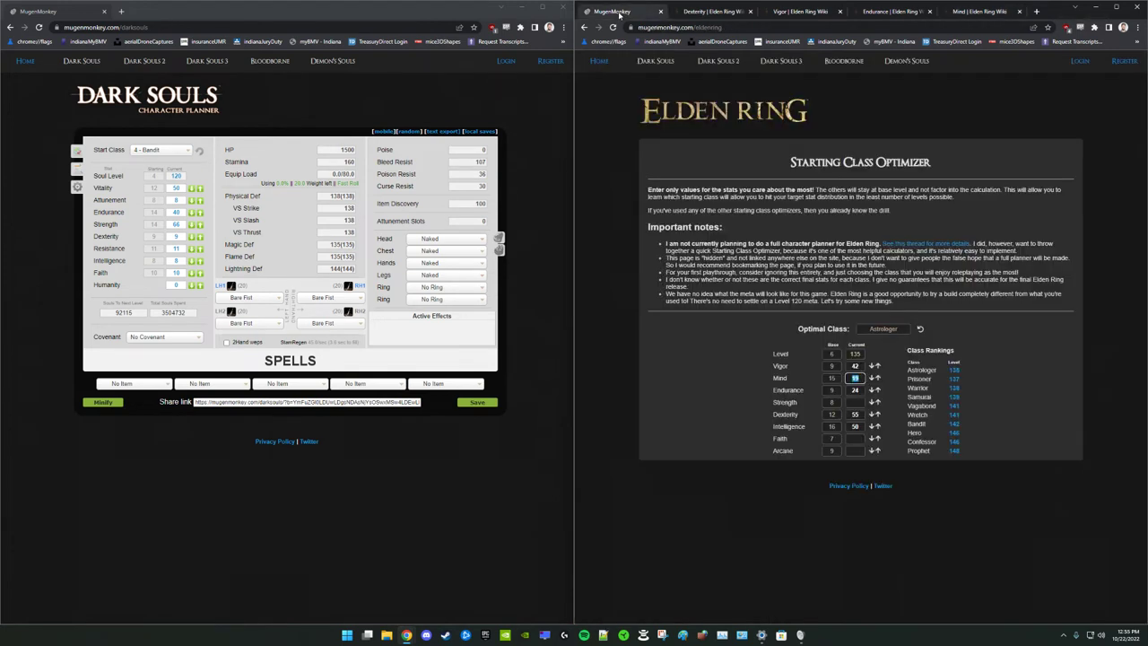
click(1014, 372)
drag(643, 192, 1126, 293)
click(1125, 292)
Raise Endurance to 30 and Vigor to 50 in the optimizer for comparison with the Dark Souls build
click(877, 391)
click(877, 392)
double_click(877, 367)
click(877, 366)
click(872, 366)
click(196, 345)
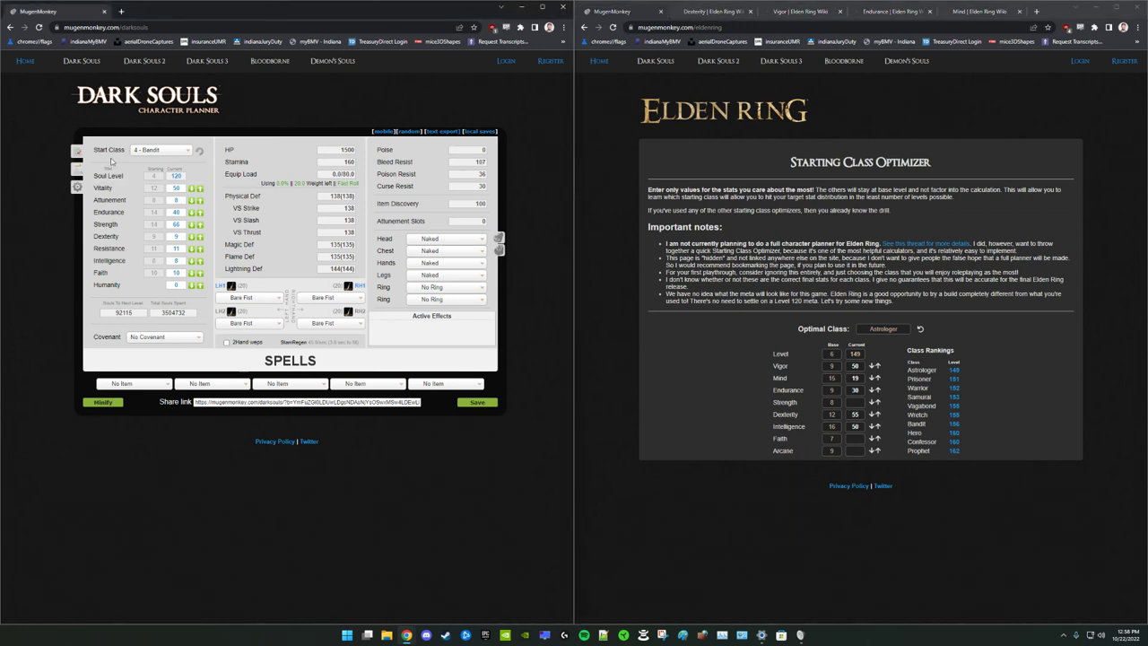
click(1105, 207)
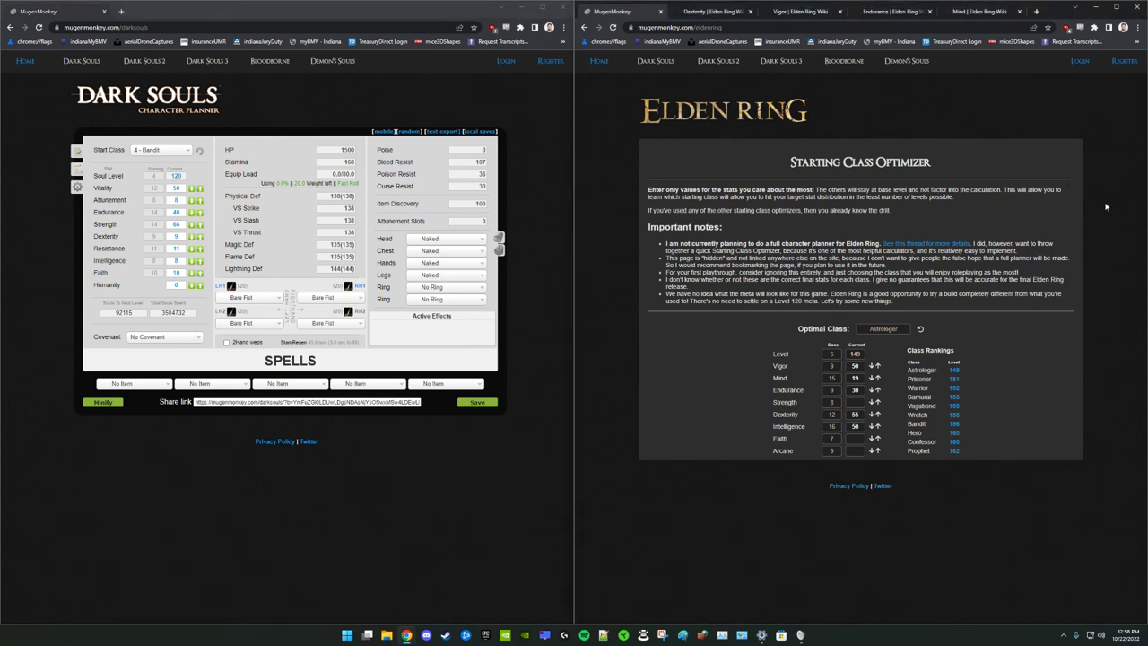